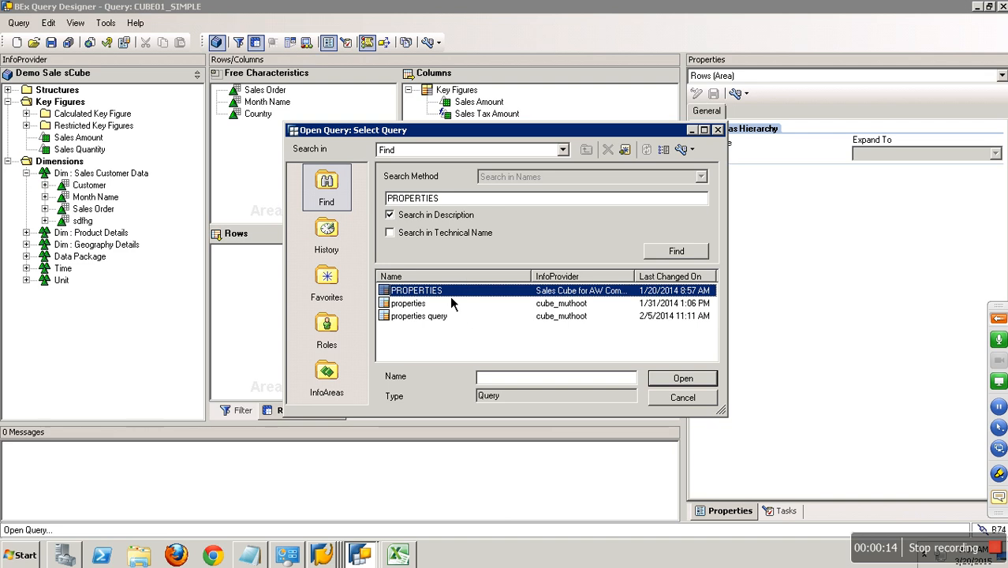
# Open the PROPERTIES query without saving the changes to CUBE01_SIMPLE, and show the display settings of the Customer's row characteristic
pyautogui.doubleClick(451, 293)
pyautogui.click(520, 305)
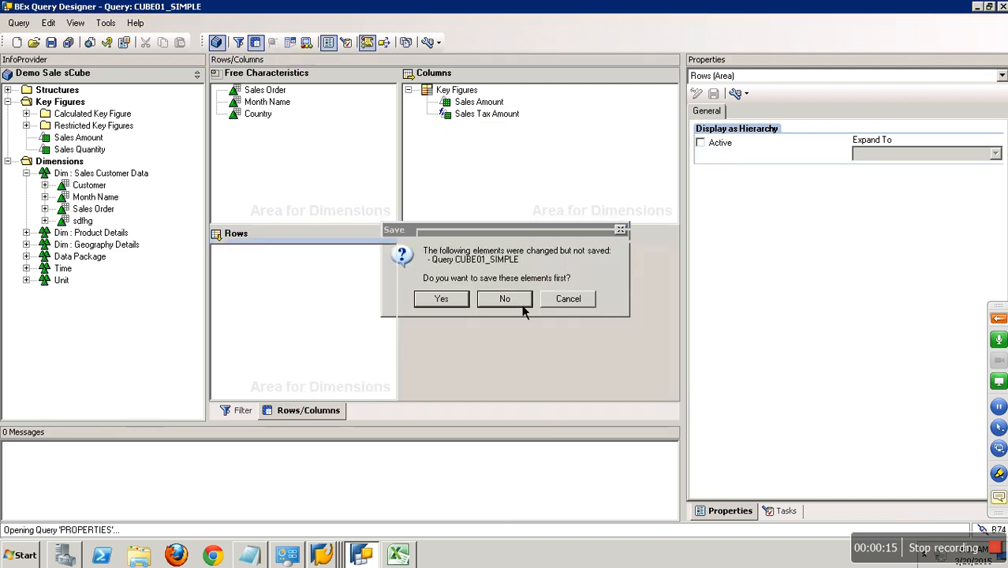
pyautogui.click(276, 265)
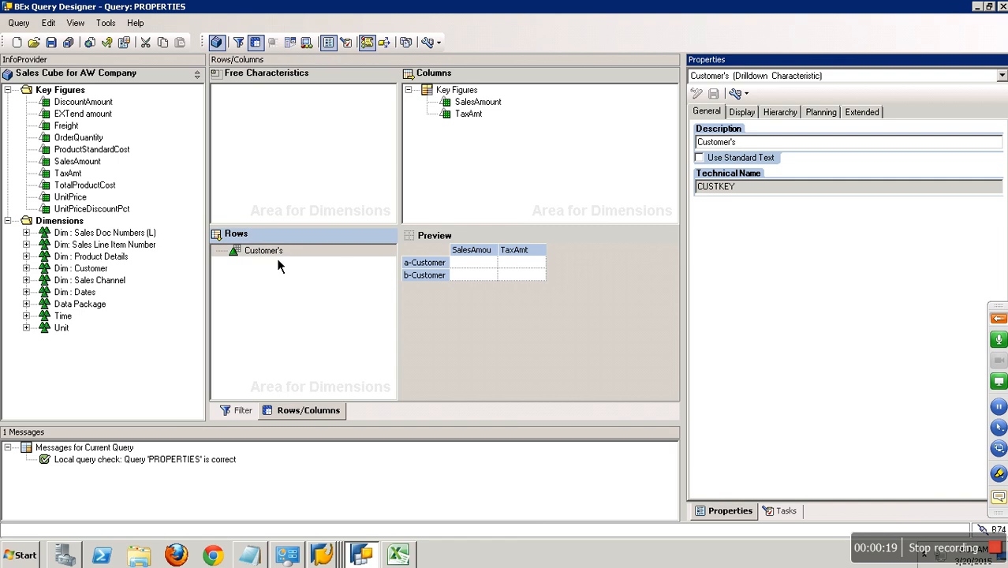
pyautogui.click(749, 118)
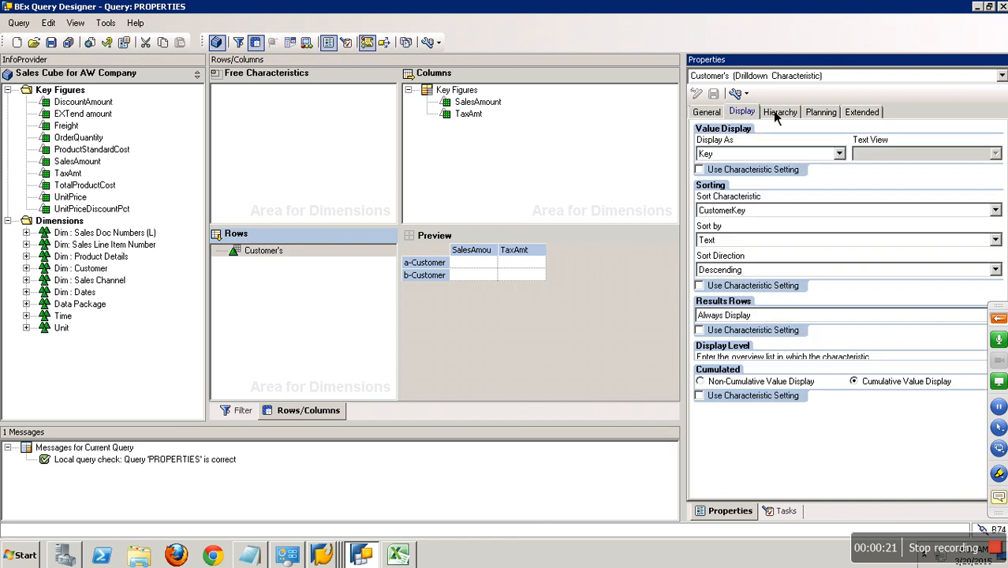
# Save the query, switch to the SAP Query Monitor and execute NAWSALES/PROPERTIES
pyautogui.click(50, 41)
pyautogui.click(321, 555)
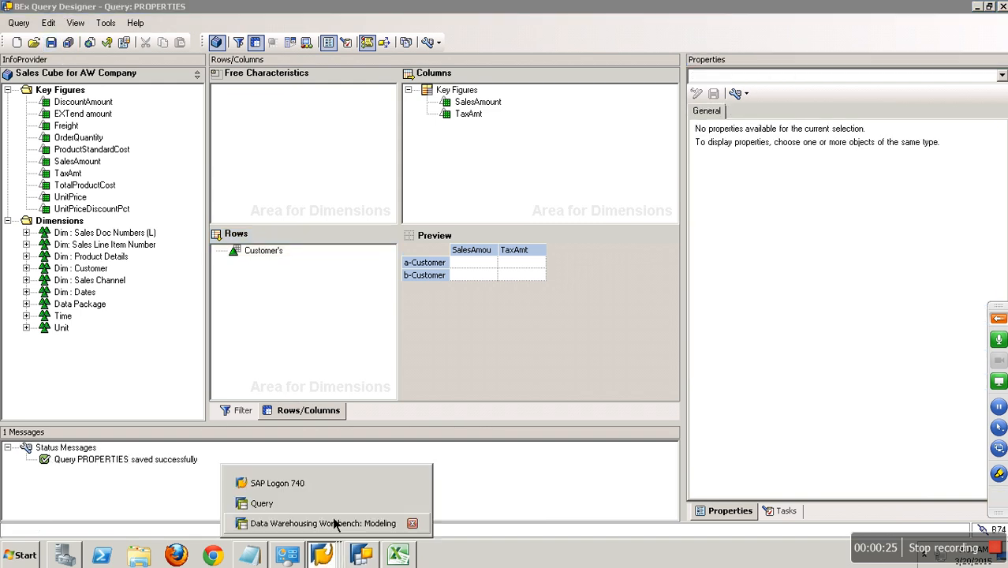
pyautogui.click(335, 504)
pyautogui.click(204, 38)
pyautogui.press('Delete')
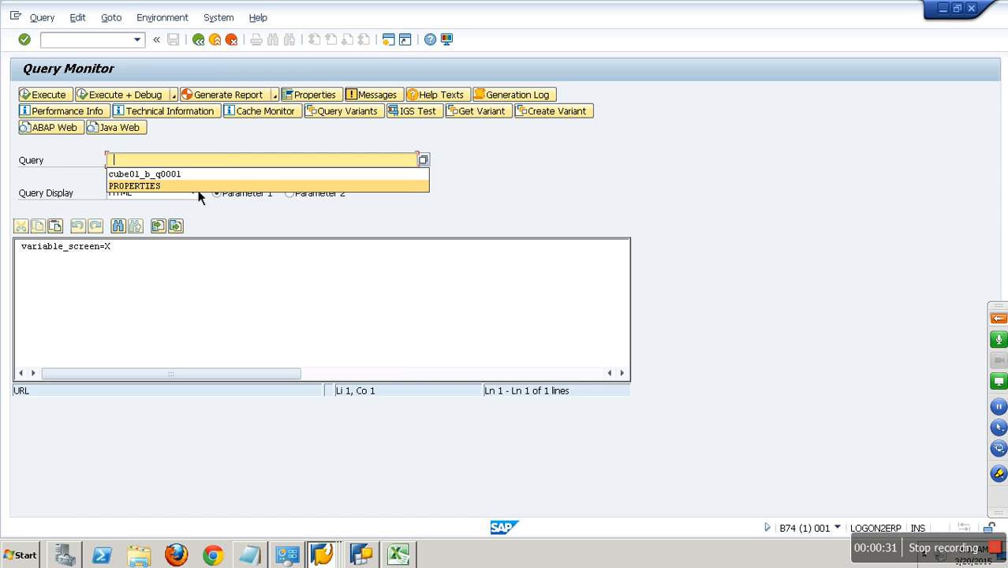
pyautogui.click(199, 186)
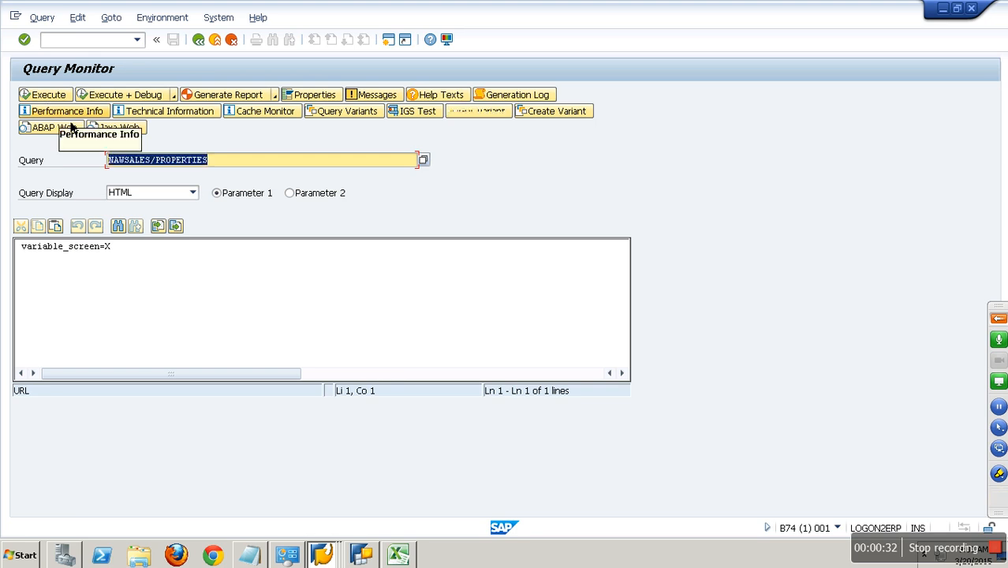
pyautogui.click(55, 97)
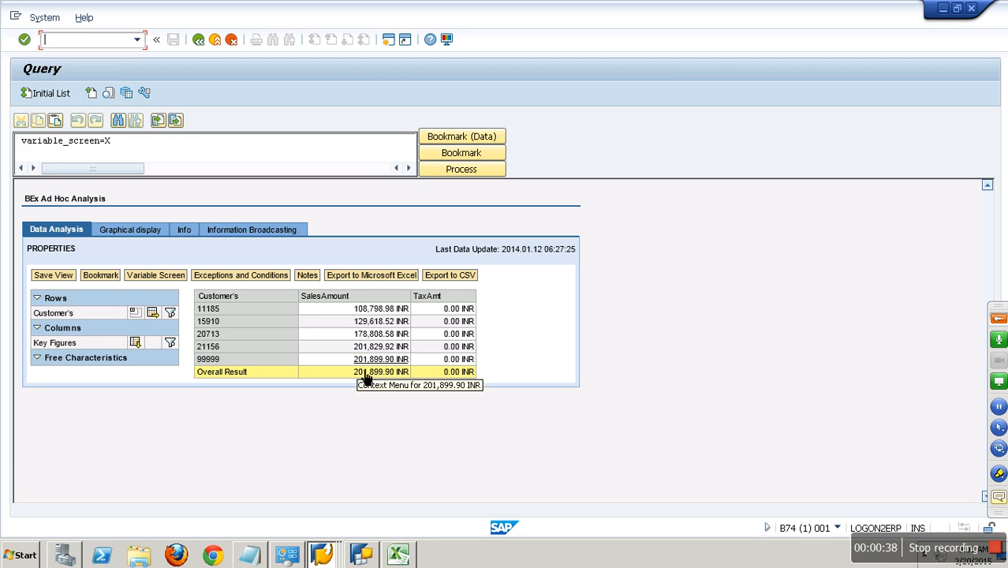
# Back in BEx Query Designer, set the Customer's characteristic to Non-Cumulative Value Display
pyautogui.click(374, 556)
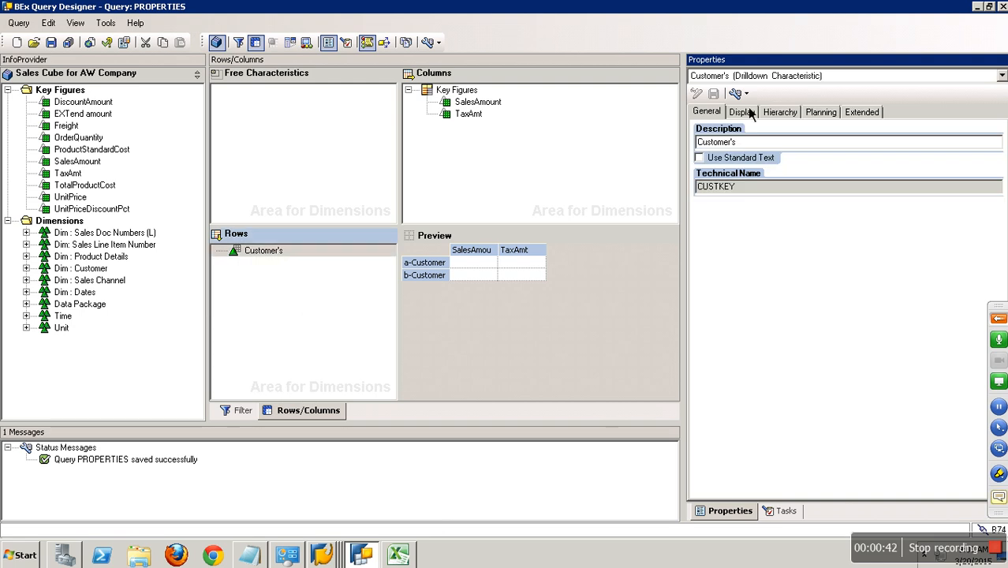
pyautogui.click(828, 113)
pyautogui.click(749, 112)
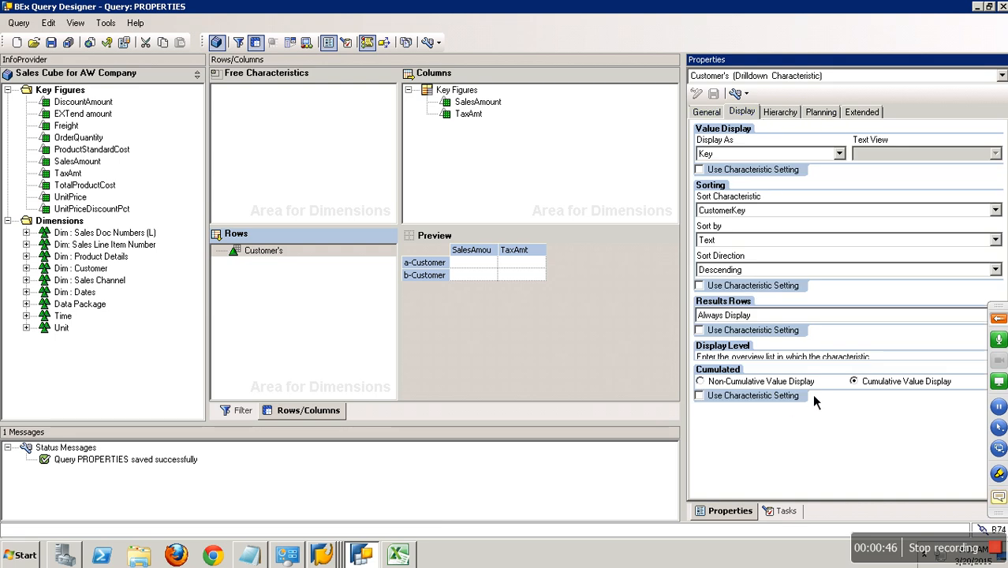
pyautogui.click(777, 381)
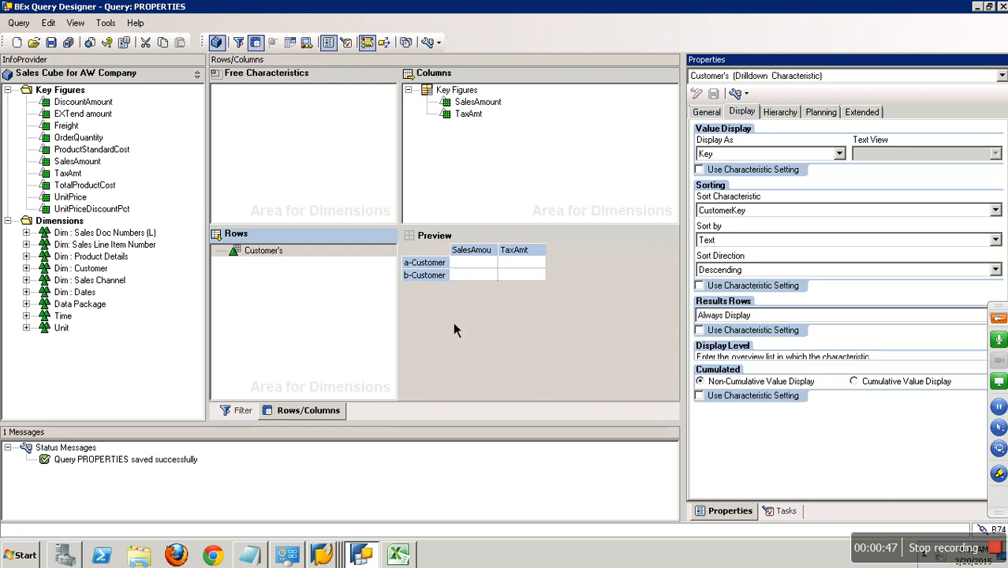
# Save the query with the non-cumulative setting and execute it again in the SAP Query Monitor
pyautogui.click(52, 43)
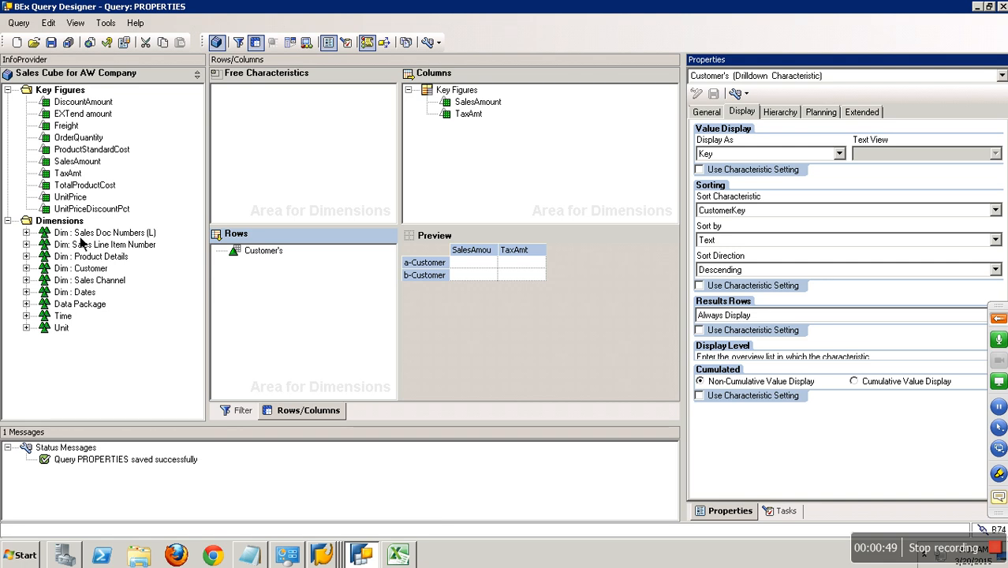
pyautogui.hotkey('alt', 'Tab')
pyautogui.click(215, 41)
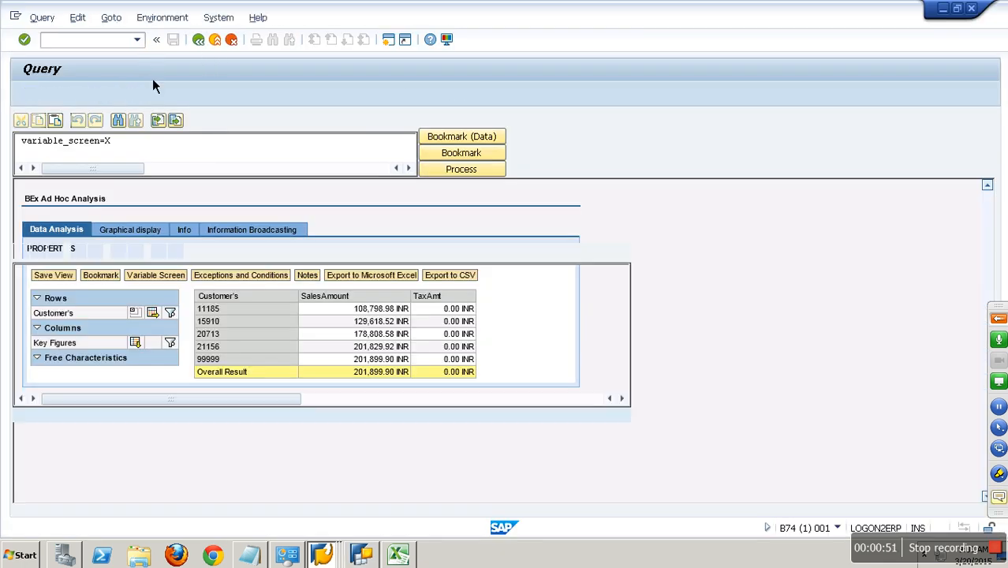
pyautogui.click(56, 95)
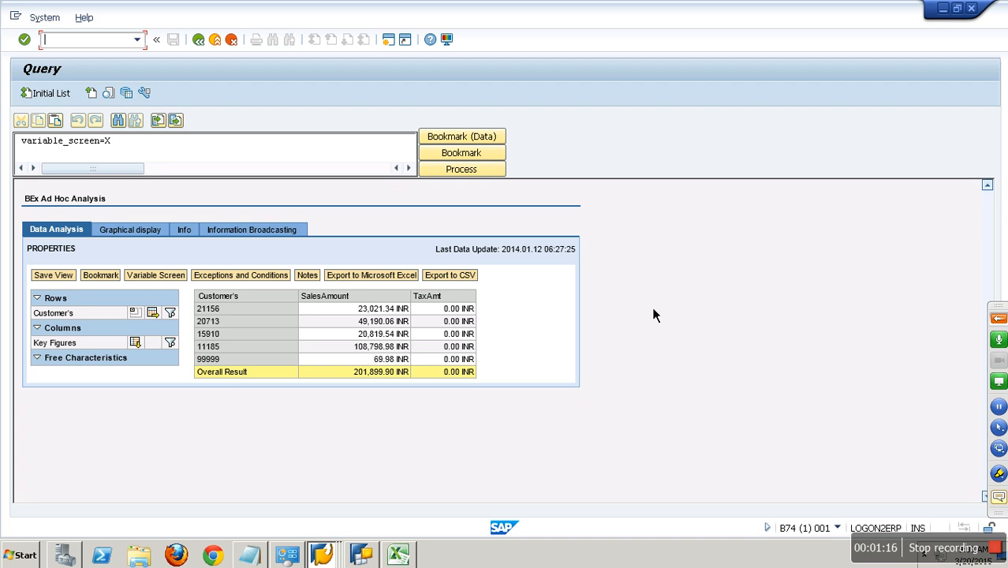
# In BEx Query Designer, change the SalesAmount key figure's description to Sales, and check its aggregation and display settings
pyautogui.hotkey('alt', 'Tab')
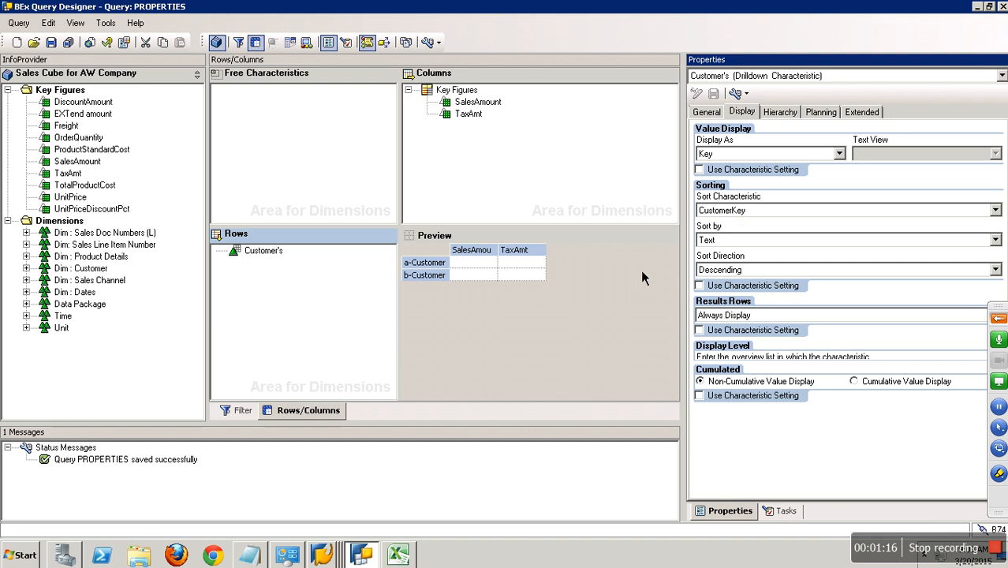
pyautogui.click(488, 105)
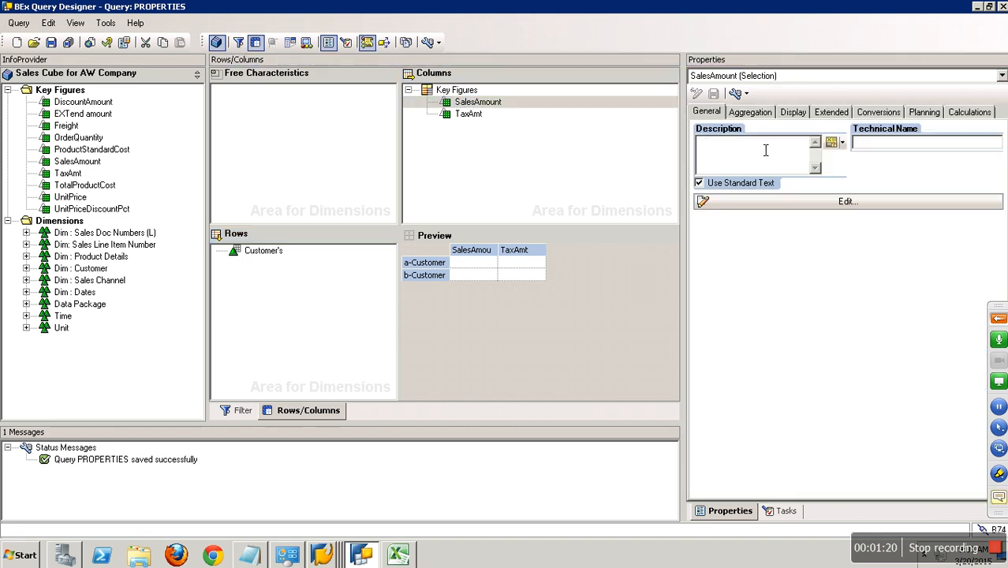
pyautogui.moveTo(771, 144); pyautogui.dragTo(652, 160)
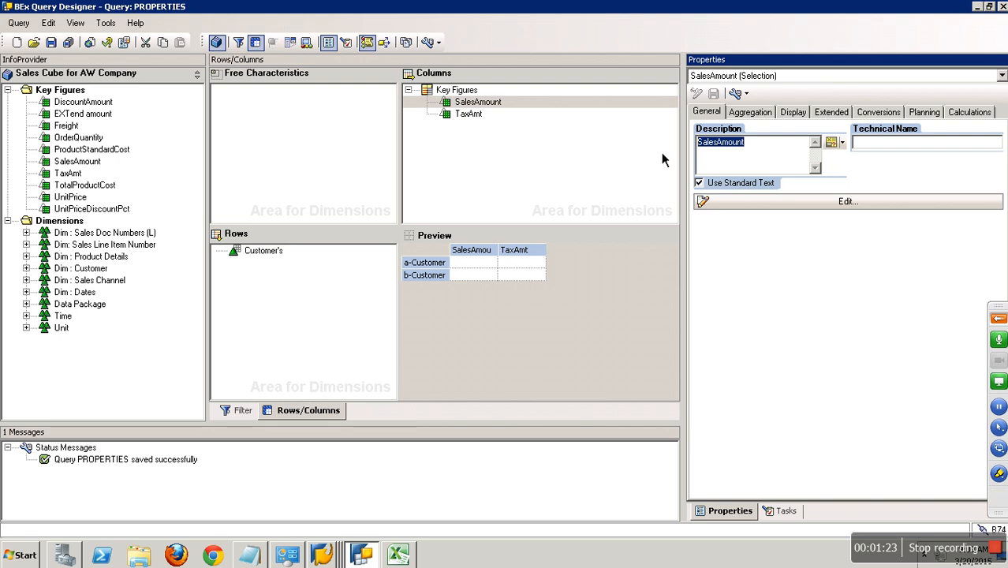
pyautogui.write('Sales')
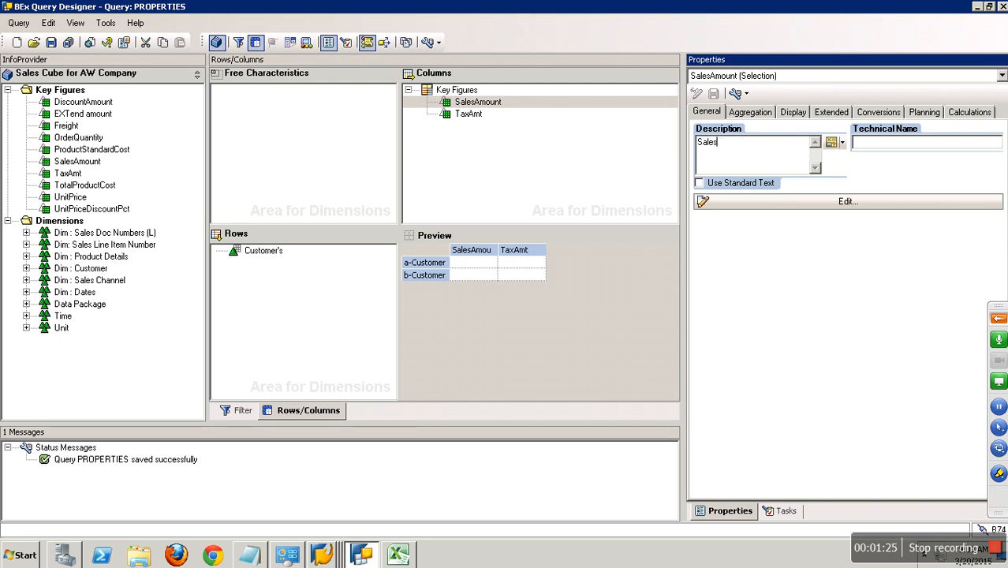
pyautogui.click(752, 113)
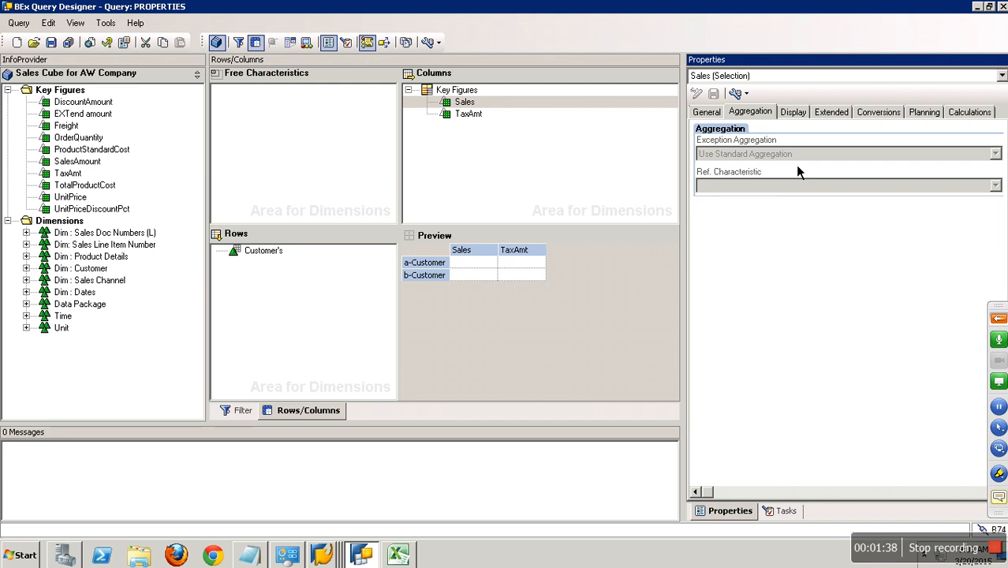
pyautogui.click(795, 119)
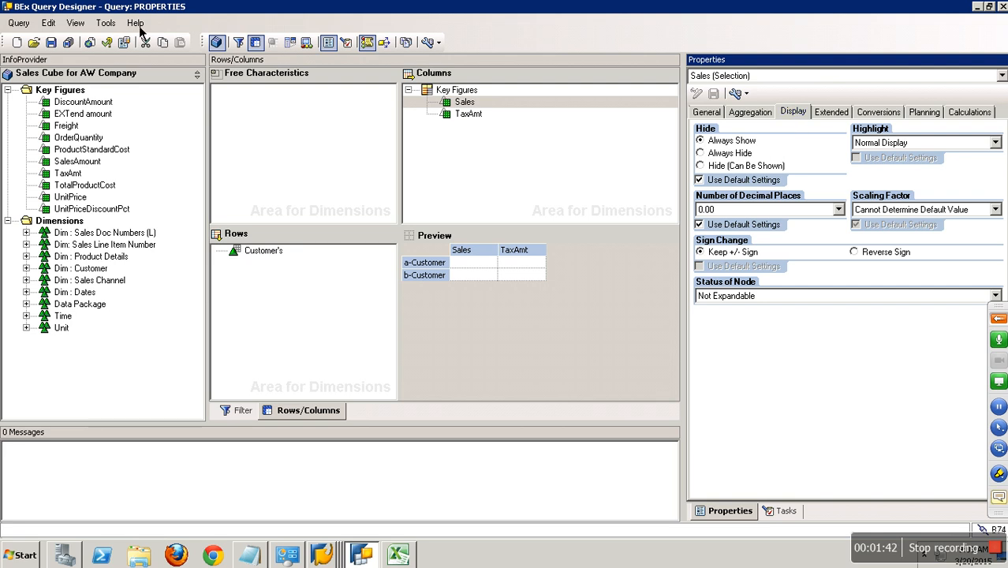
# Save the query with the renamed key figure and rerun it in the SAP Query Monitor
pyautogui.click(51, 42)
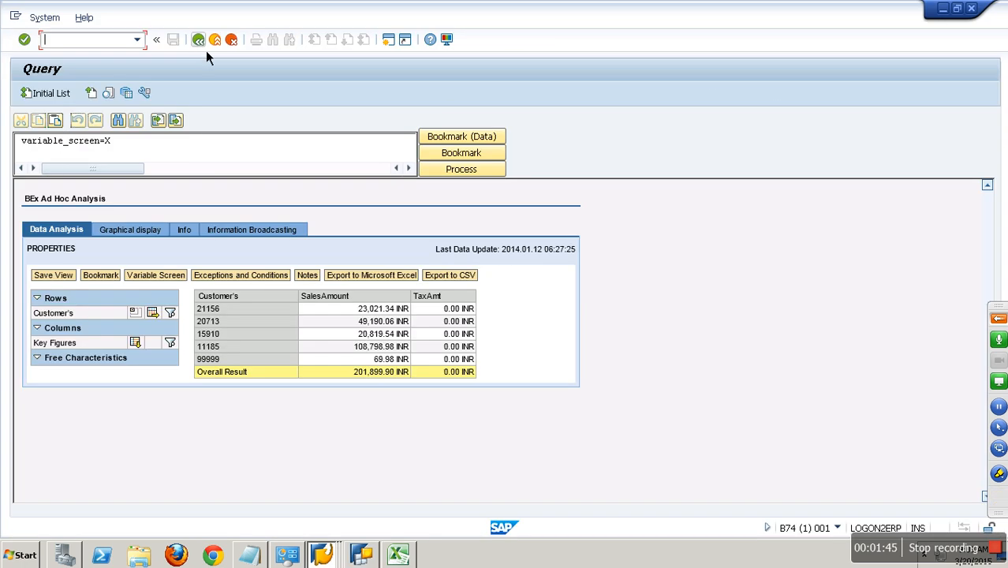
pyautogui.click(201, 39)
pyautogui.click(49, 95)
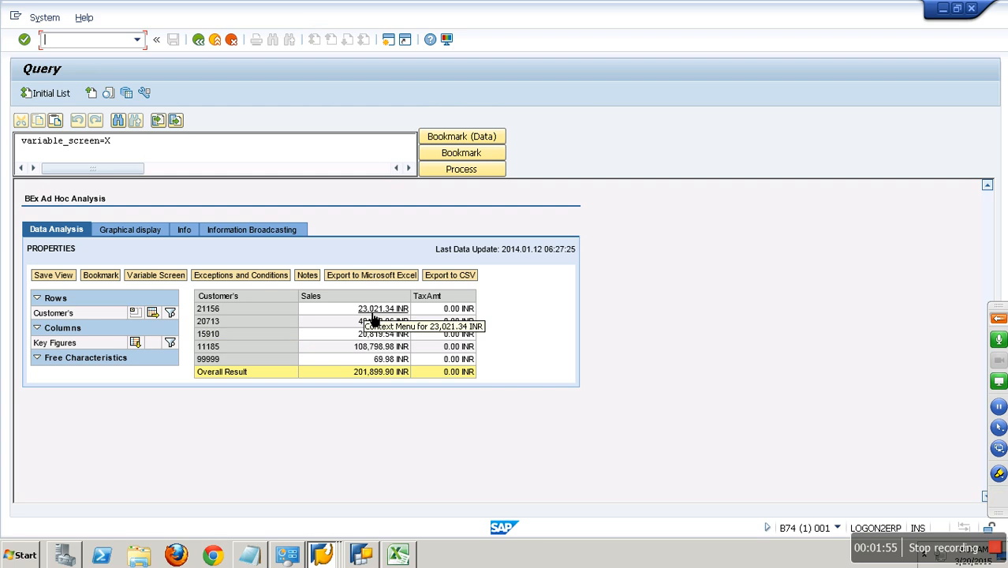
# Show technical names in BEx Query Designer, and find SLSAMT1 in the InfoObjects tree of the Data Warehousing Workbench
pyautogui.hotkey('alt', 'Tab')
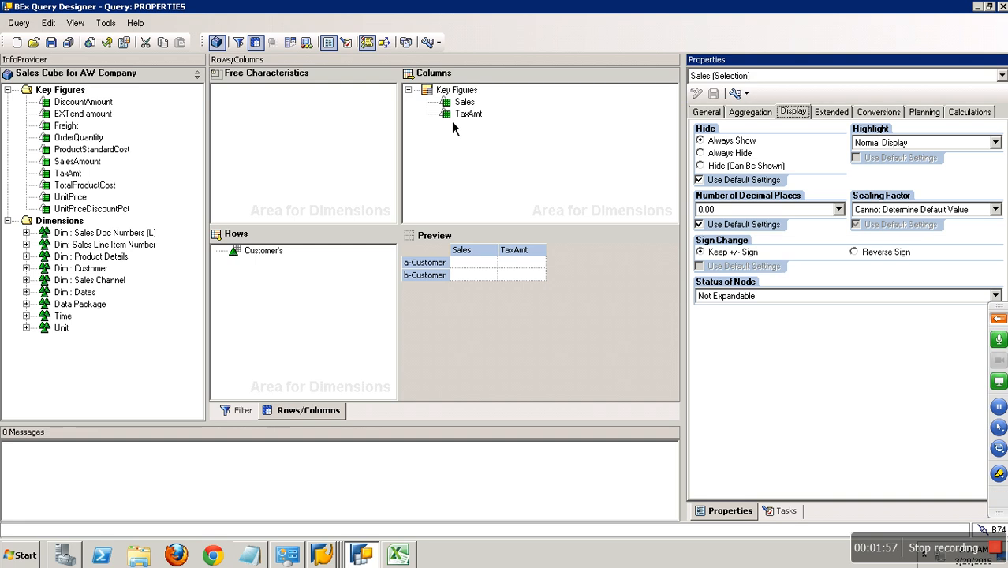
pyautogui.click(429, 43)
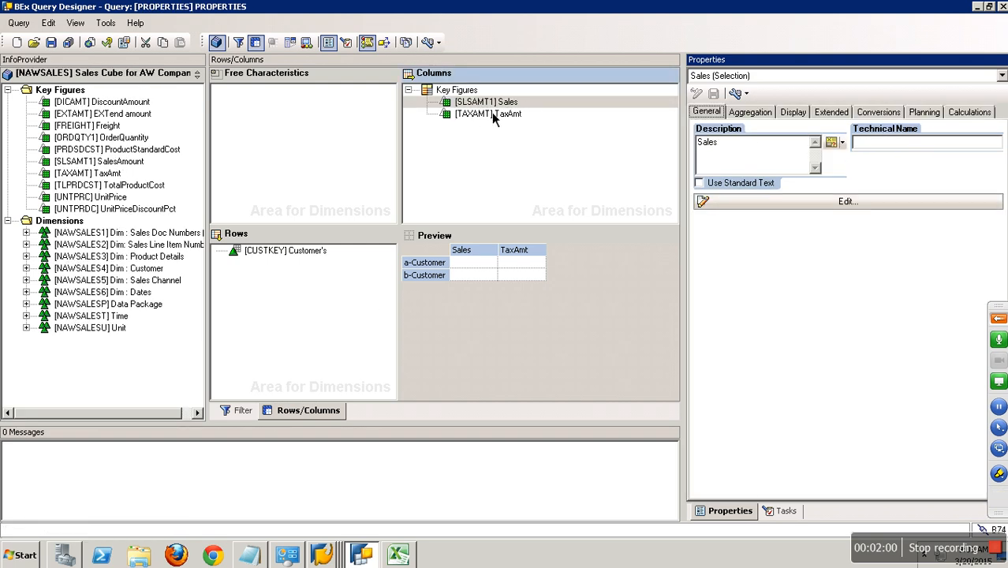
pyautogui.click(349, 556)
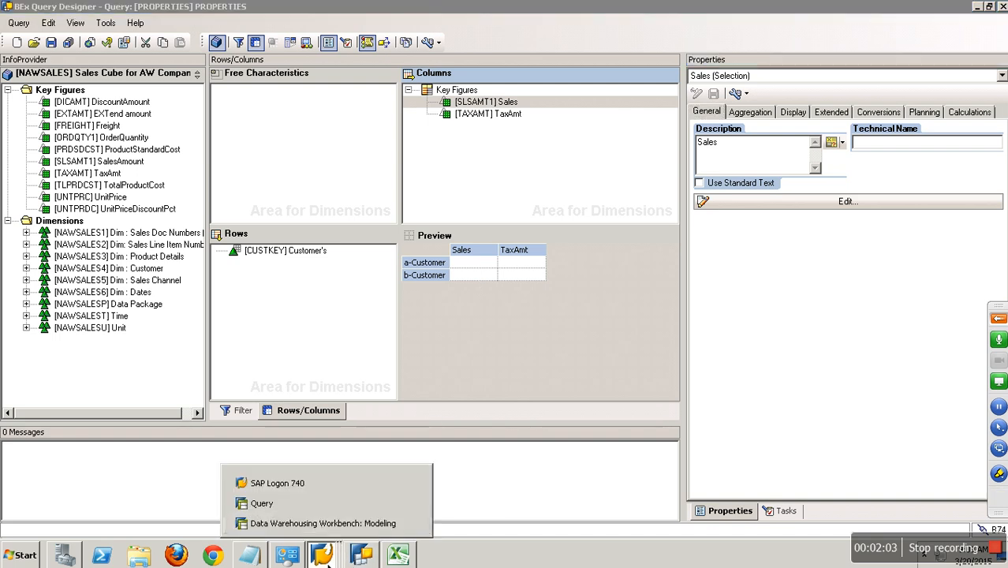
pyautogui.click(335, 525)
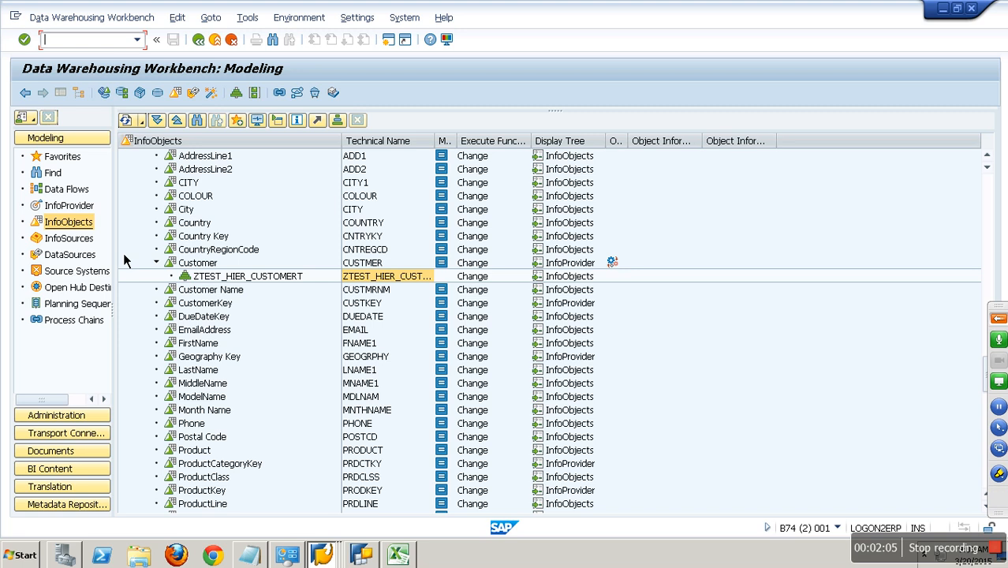
pyautogui.click(196, 120)
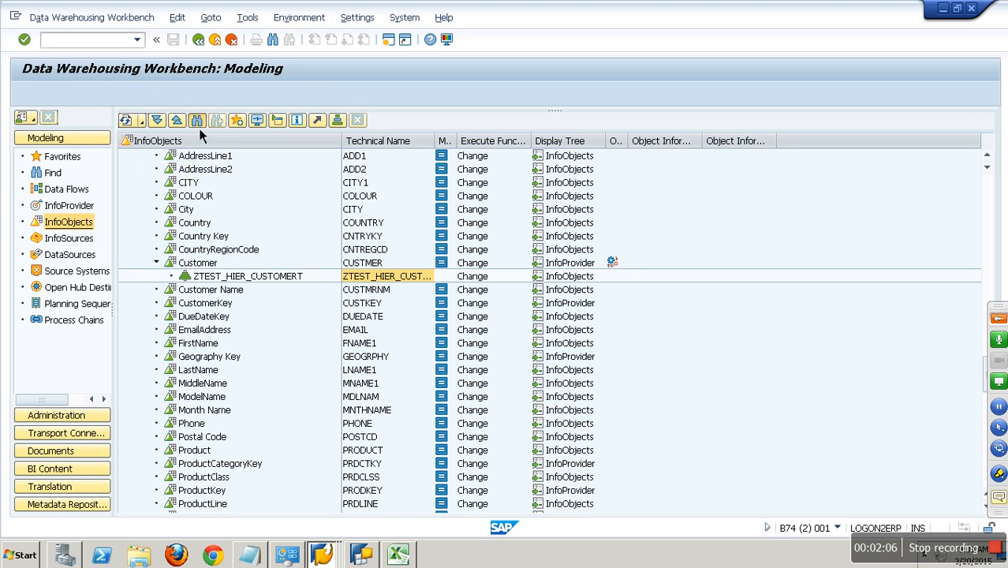
pyautogui.write('SLSAMT1')
pyautogui.press('Return')
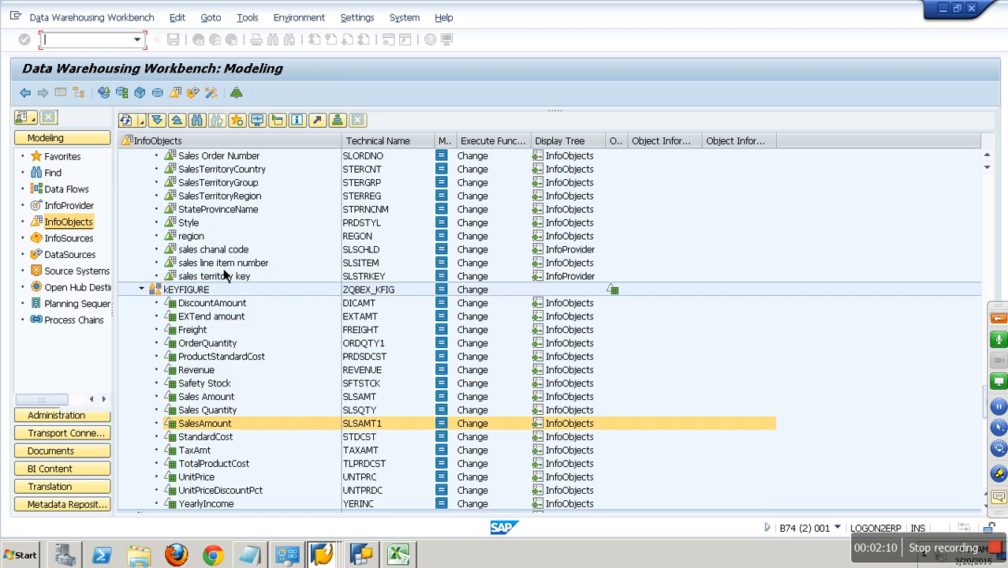
# Open the SalesAmount key figure SLSAMT1 and examine its aggregation and exception aggregation settings
pyautogui.doubleClick(223, 428)
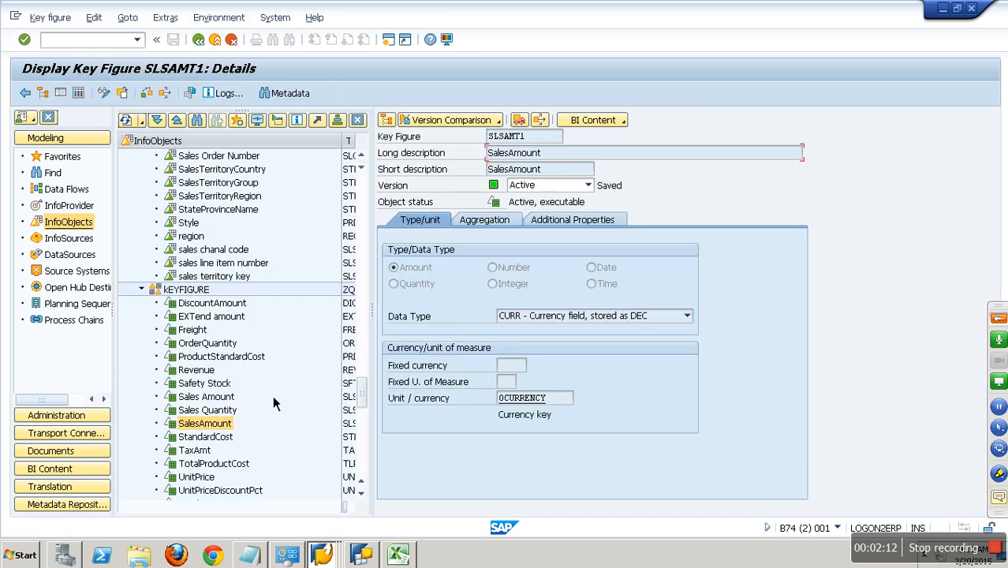
pyautogui.click(484, 220)
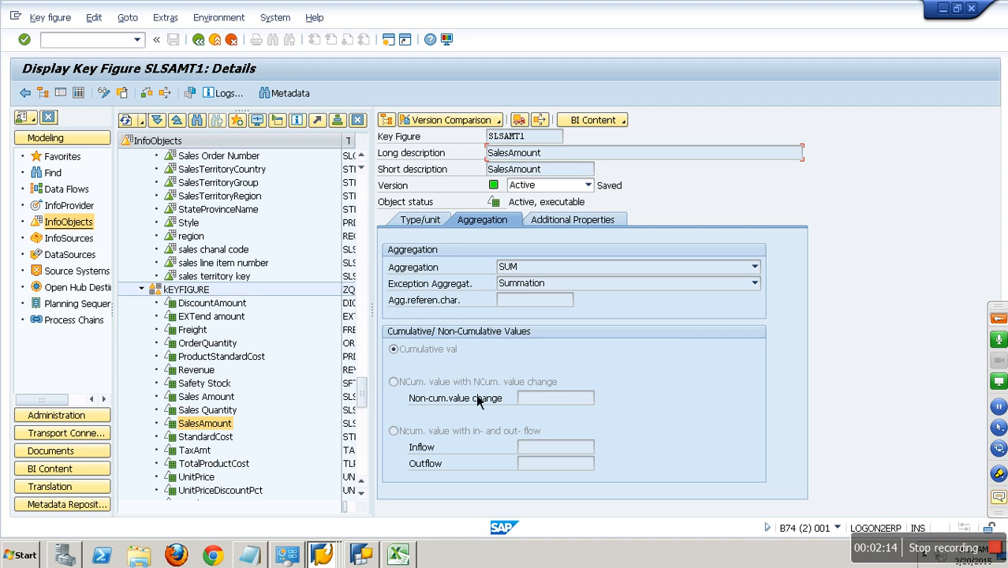
pyautogui.click(438, 289)
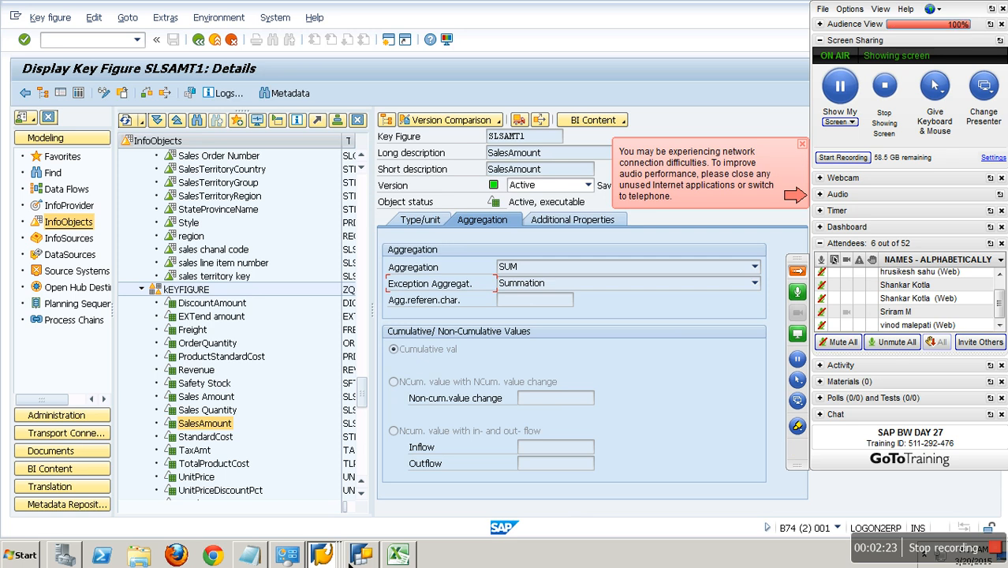
# Return to BEx Query Designer and set the Sales key figure in the columns to Always Hide
pyautogui.click(363, 555)
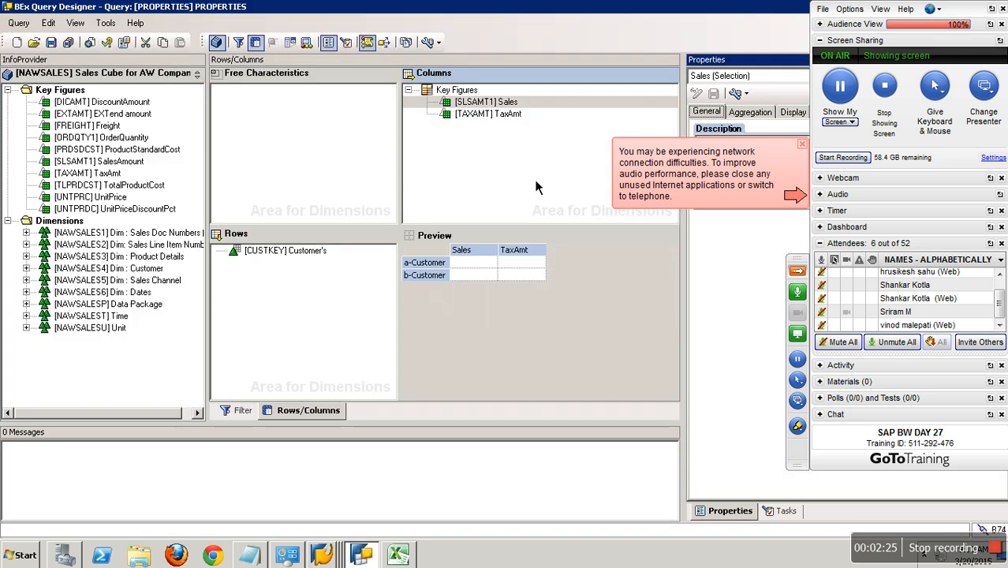
pyautogui.click(796, 272)
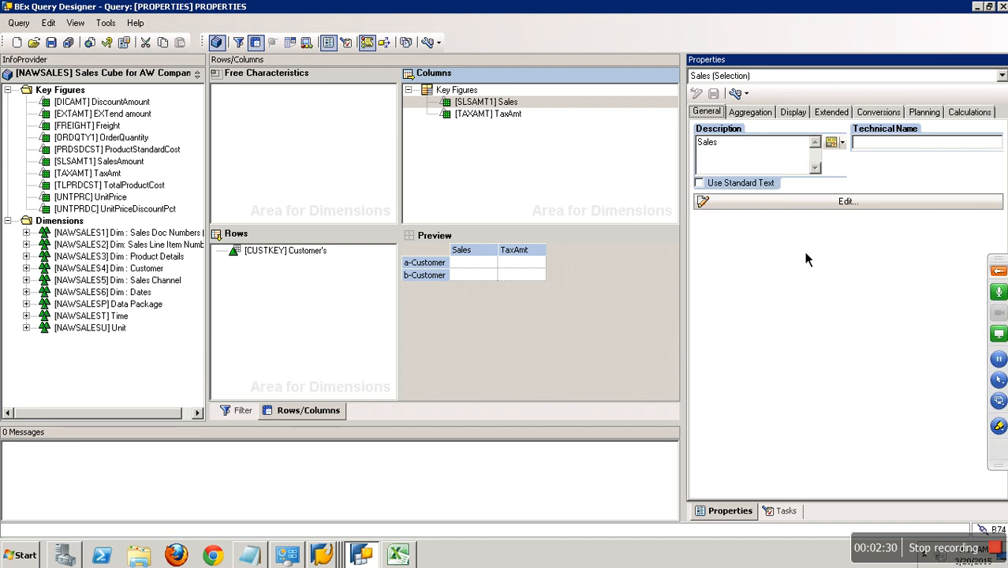
pyautogui.click(793, 112)
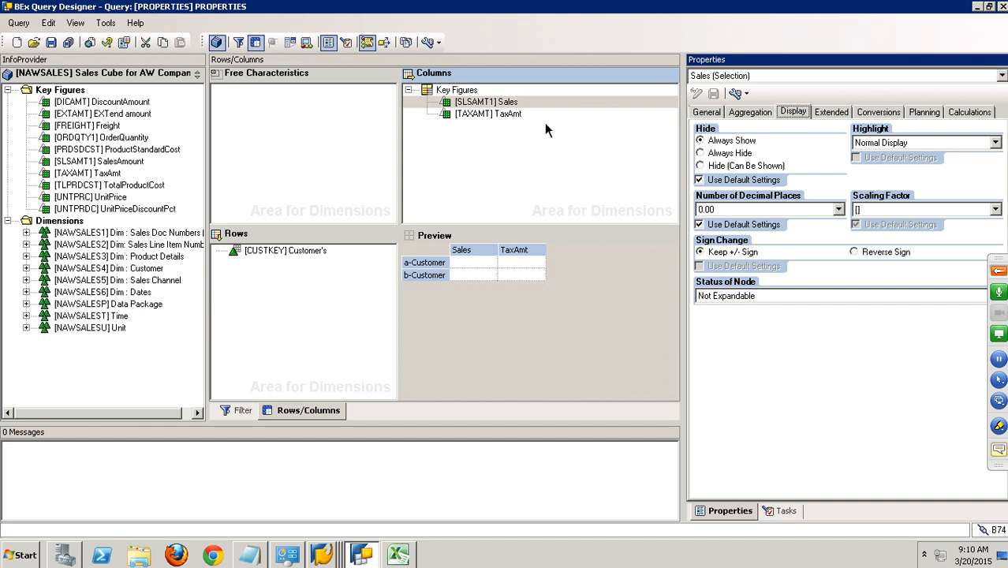
pyautogui.click(723, 154)
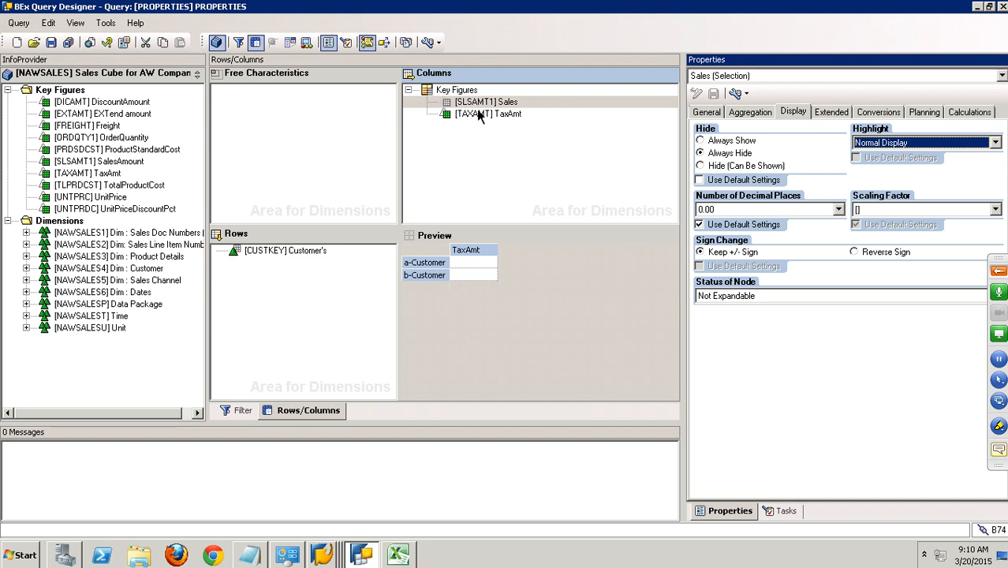
# Save the query, rerun it in the Query Monitor, and check the available filter values for Key Figures
pyautogui.click(52, 44)
pyautogui.hotkey('alt', 'Tab')
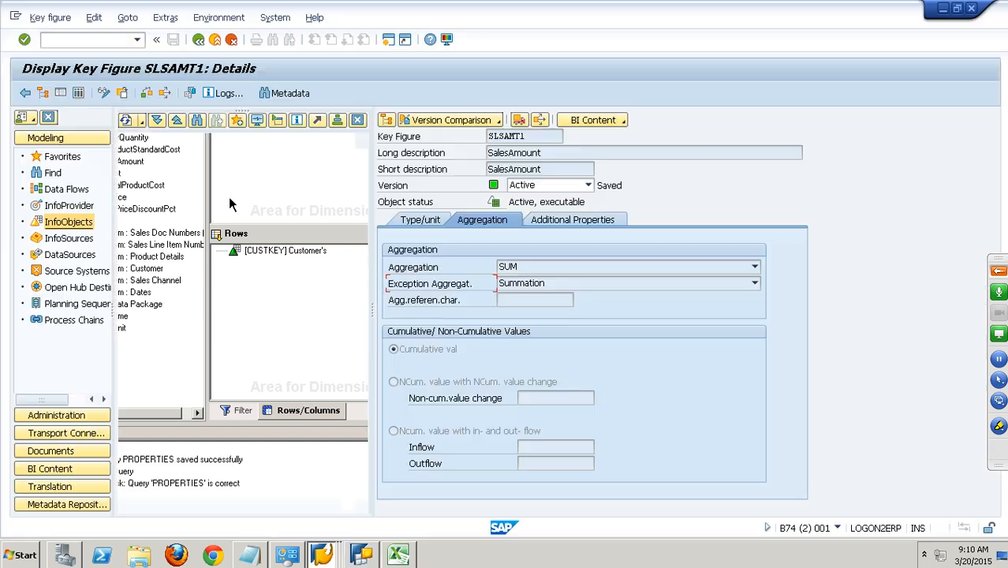
pyautogui.hotkey('alt', 'Tab')
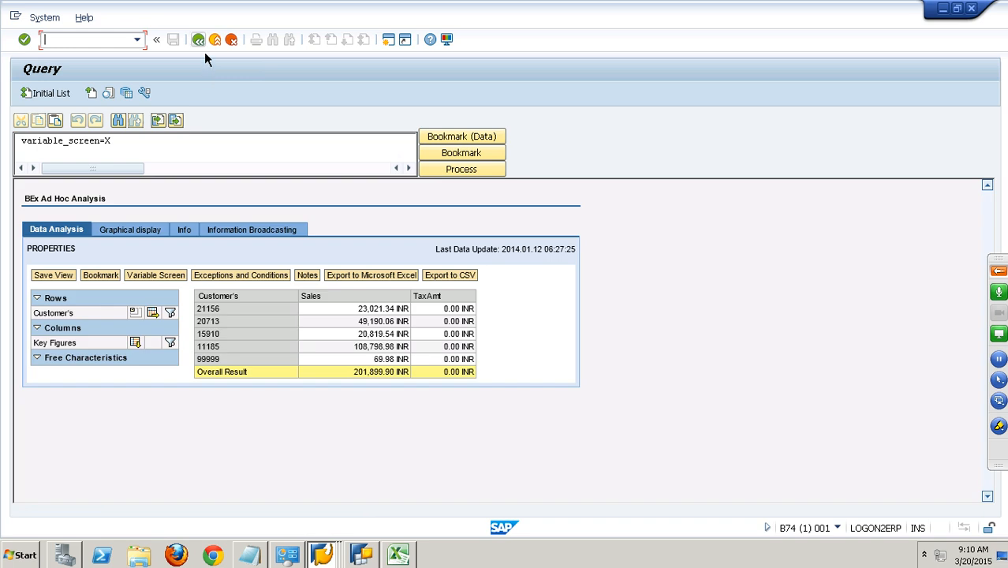
pyautogui.click(199, 43)
pyautogui.click(66, 99)
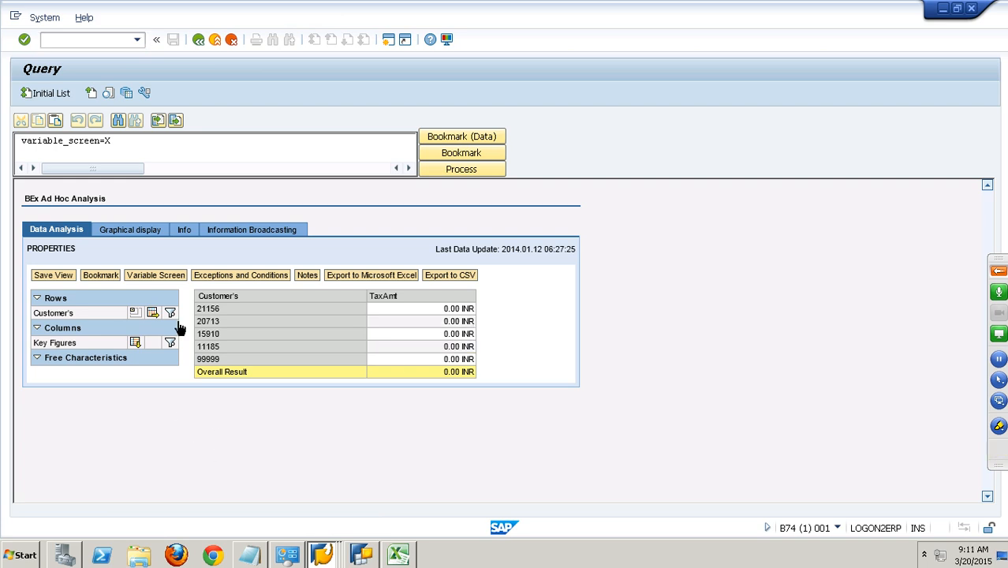
pyautogui.click(175, 346)
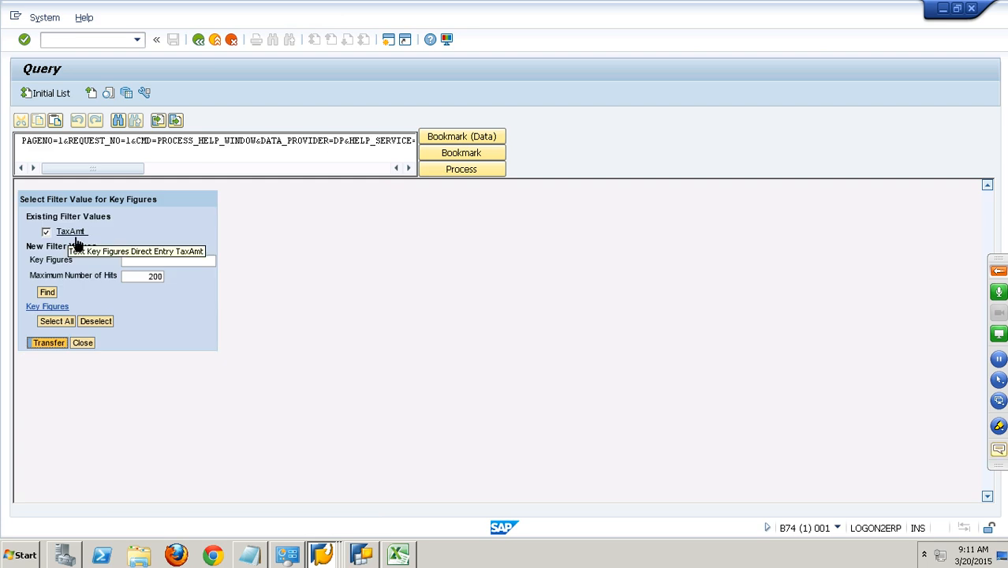
# Return to BEx Query Designer, set the Sales key figure to Hide (Can Be Shown), and save the query
pyautogui.hotkey('alt', 'Tab')
pyautogui.hotkey('alt', 'Tab')
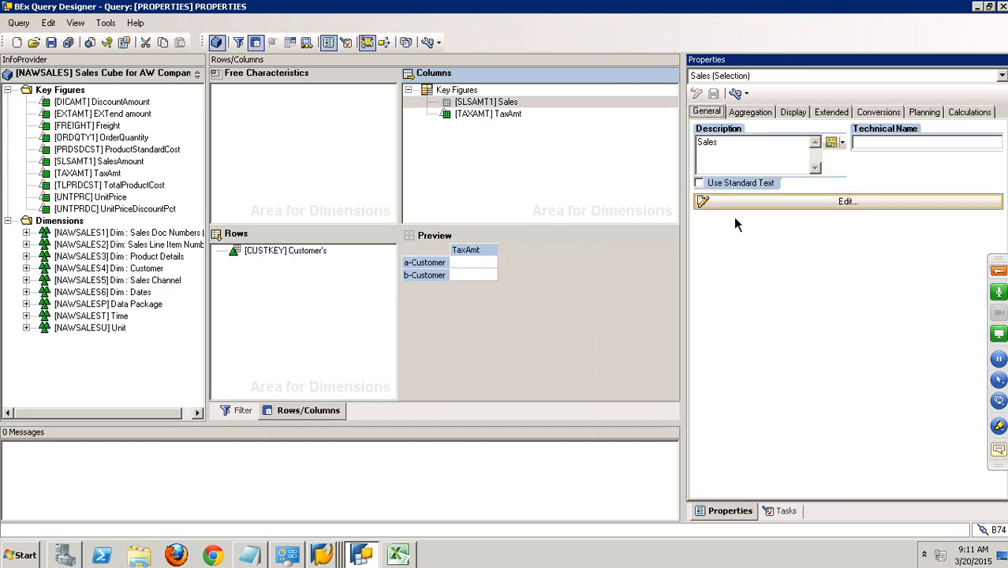
pyautogui.click(792, 112)
pyautogui.click(747, 166)
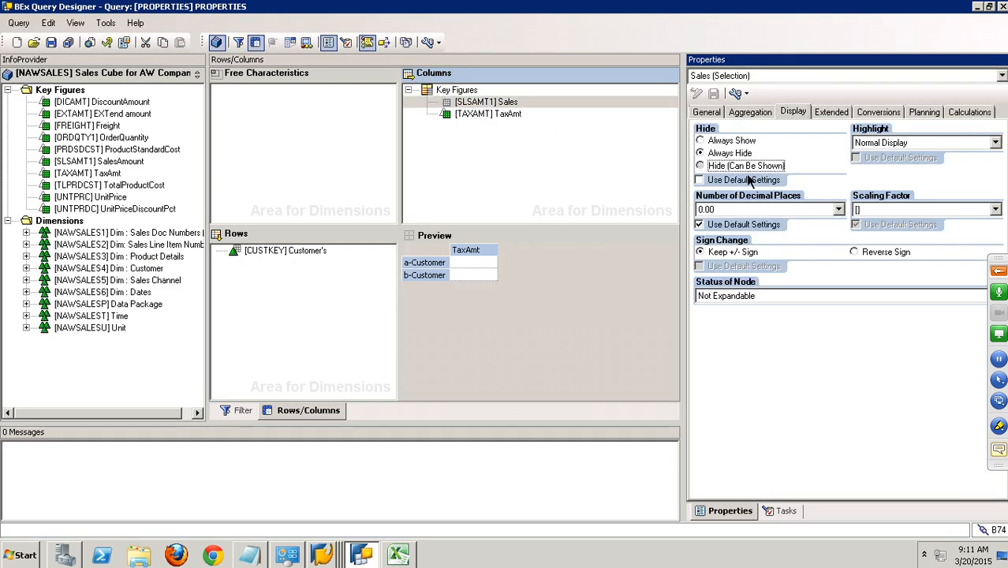
pyautogui.click(51, 41)
# Restart RSRT in SAP to execute the PROPERTIES query again, and remove the TaxAmt filter from Key Figures
pyautogui.hotkey('alt', 'Tab')
pyautogui.hotkey('alt', 'Tab')
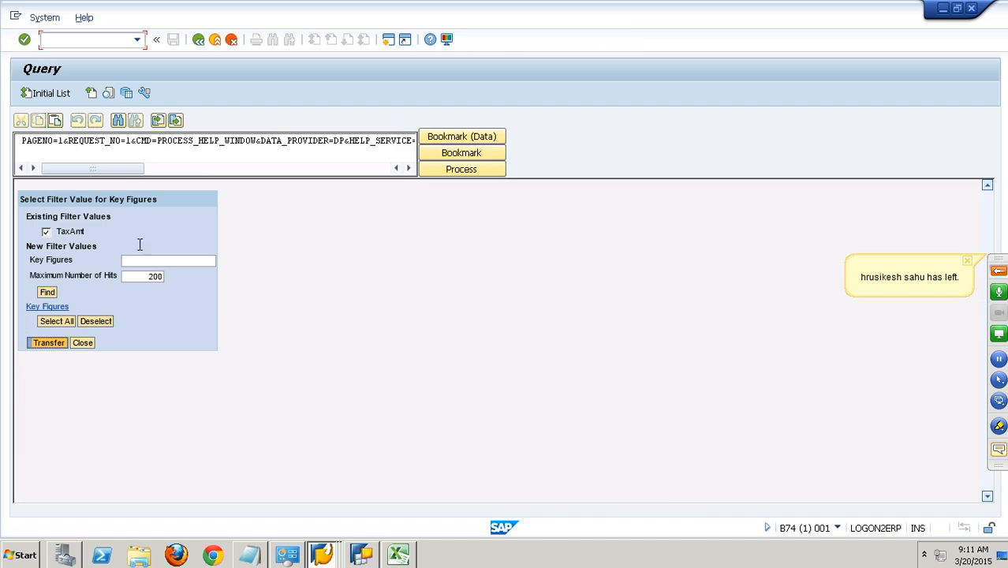
pyautogui.click(202, 47)
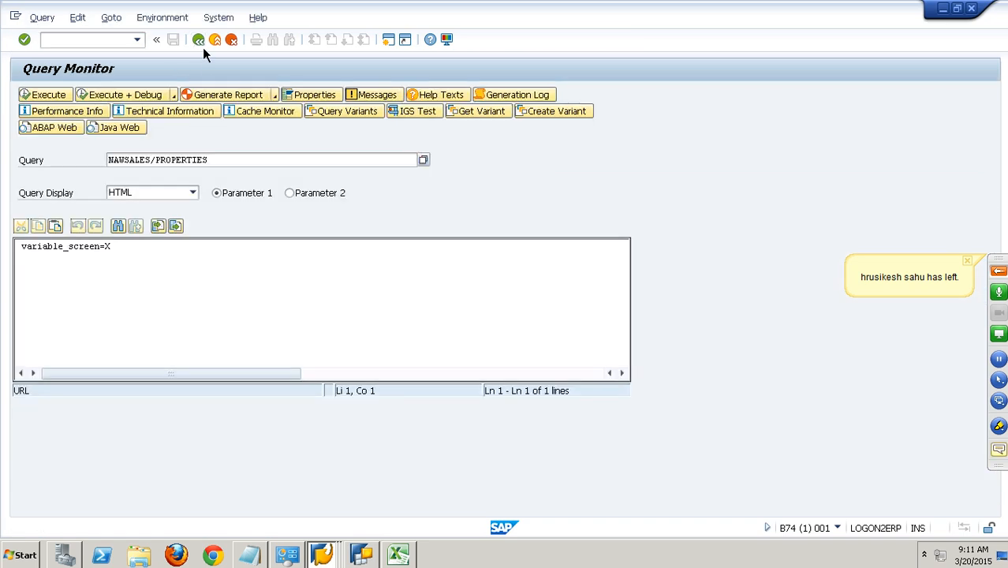
pyautogui.click(202, 48)
pyautogui.write('RSRT')
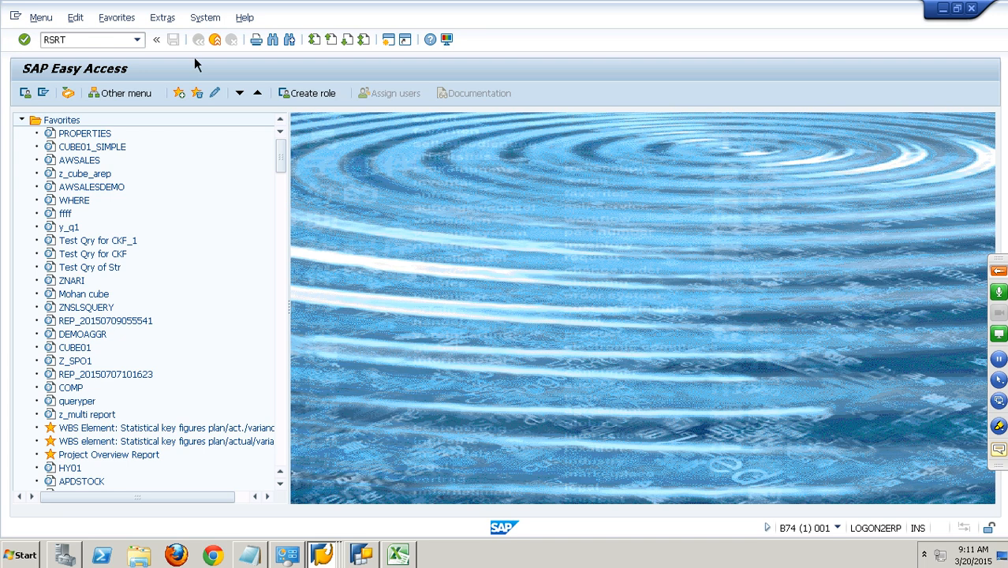
pyautogui.press('Return')
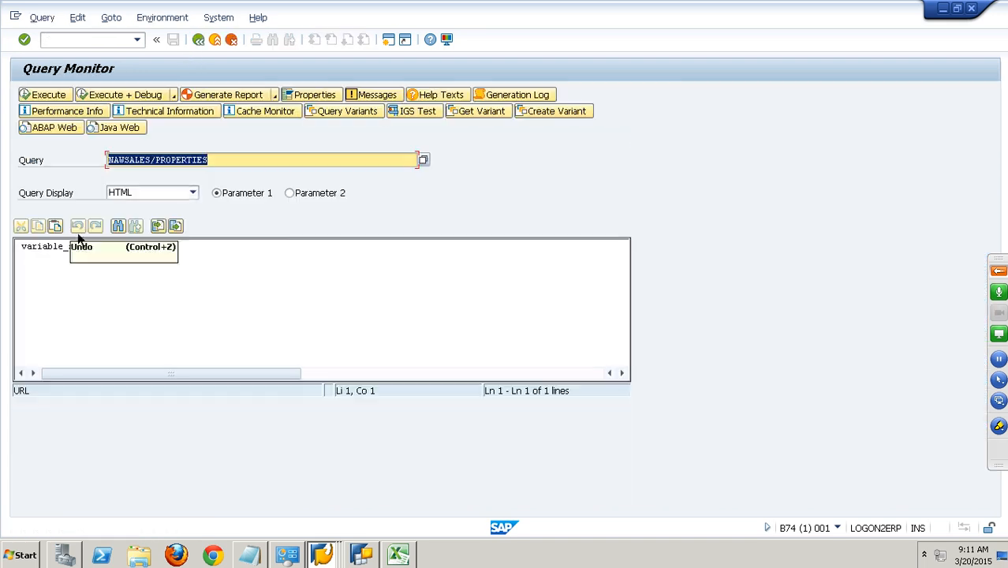
pyautogui.click(41, 94)
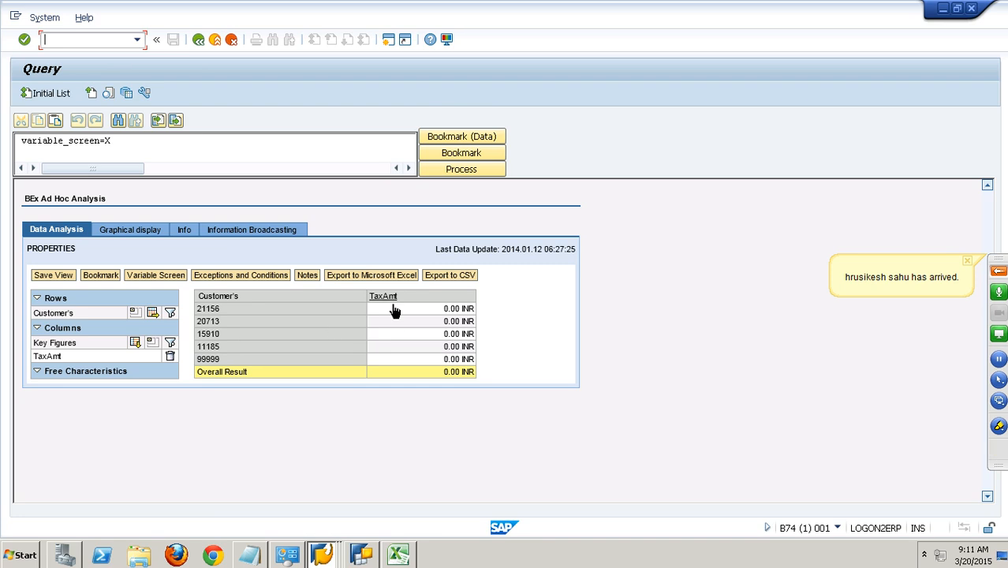
pyautogui.click(170, 356)
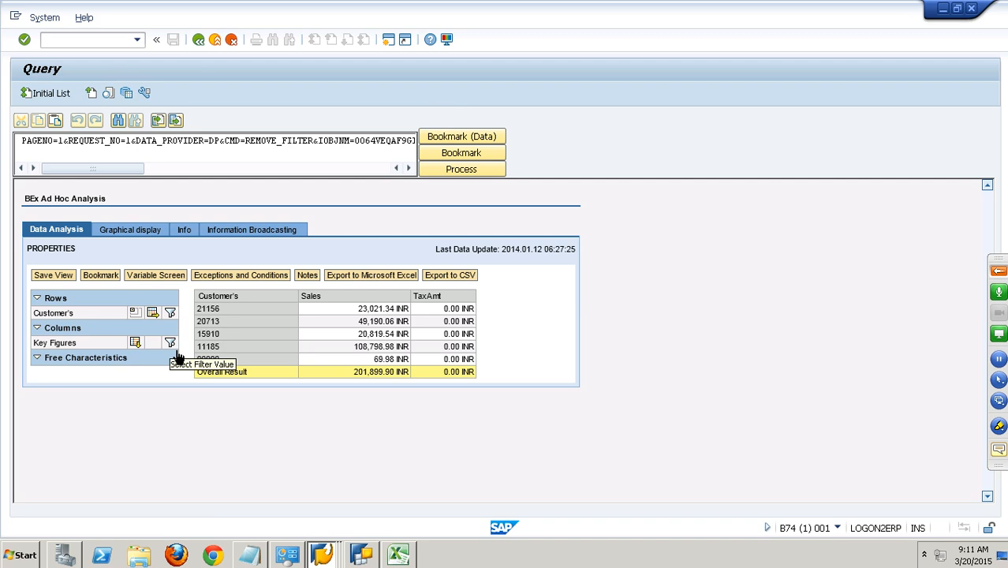
# Back in BEx Query Designer, set the Sales key figure to Always Show and save the query
pyautogui.hotkey('alt', 'Tab')
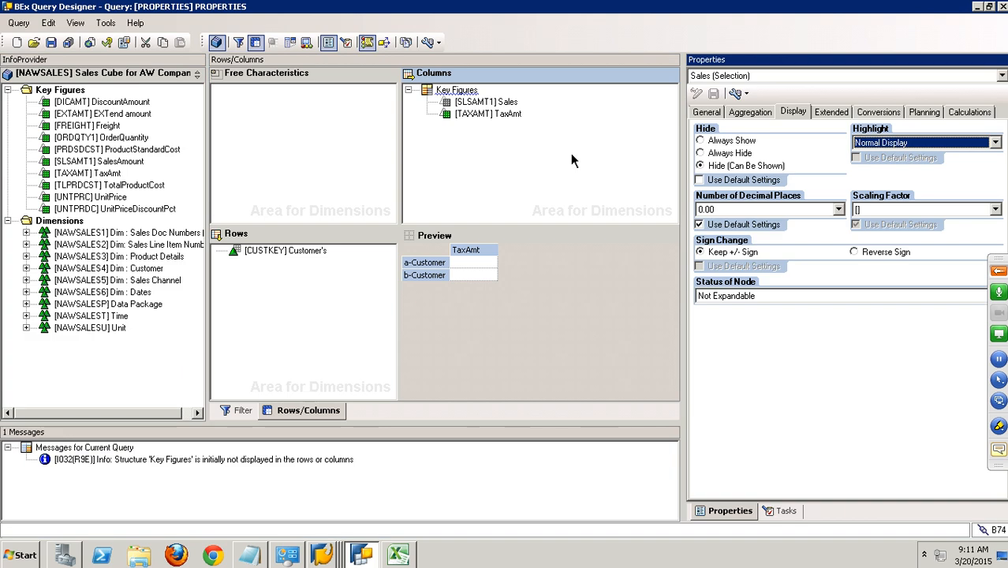
pyautogui.click(497, 102)
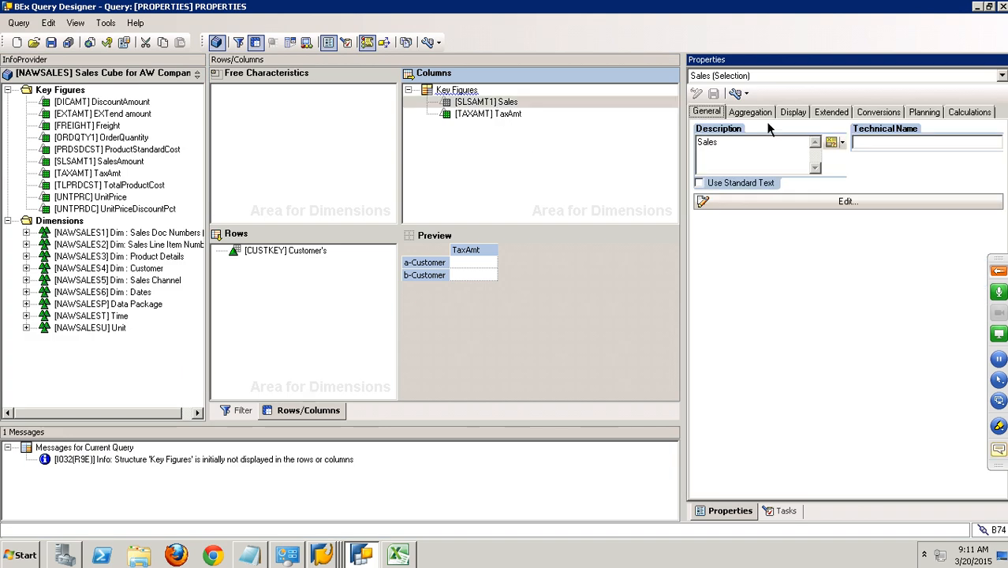
pyautogui.click(793, 112)
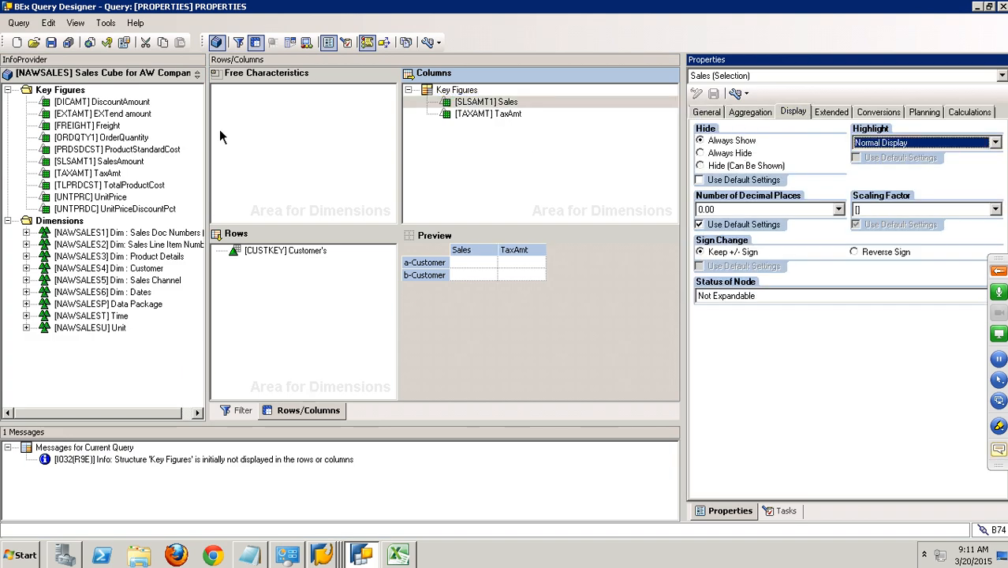
pyautogui.click(50, 42)
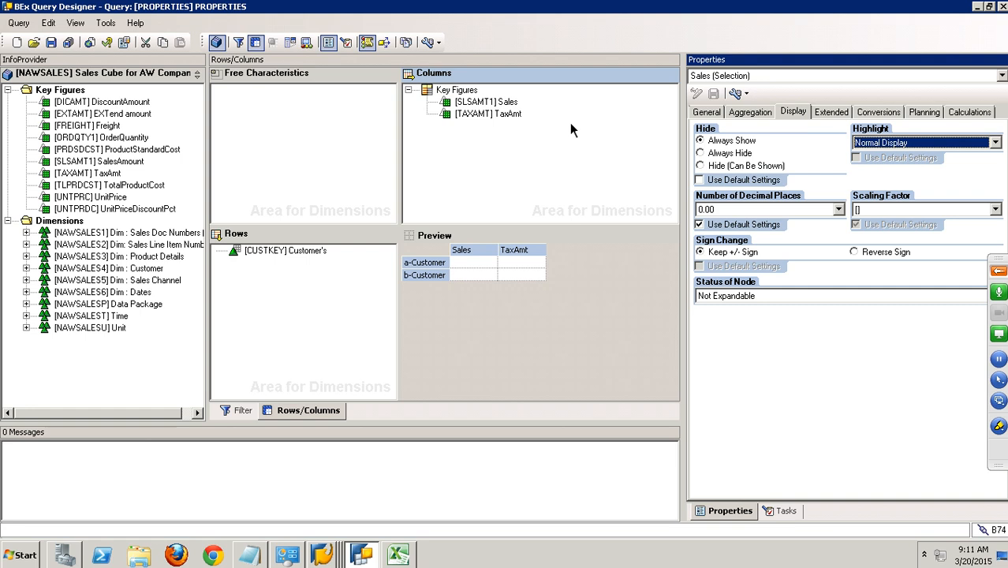
# Set the Sales key figure's highlight to Highlighted Display, then save the query and rerun it in the Query Monitor
pyautogui.click(873, 144)
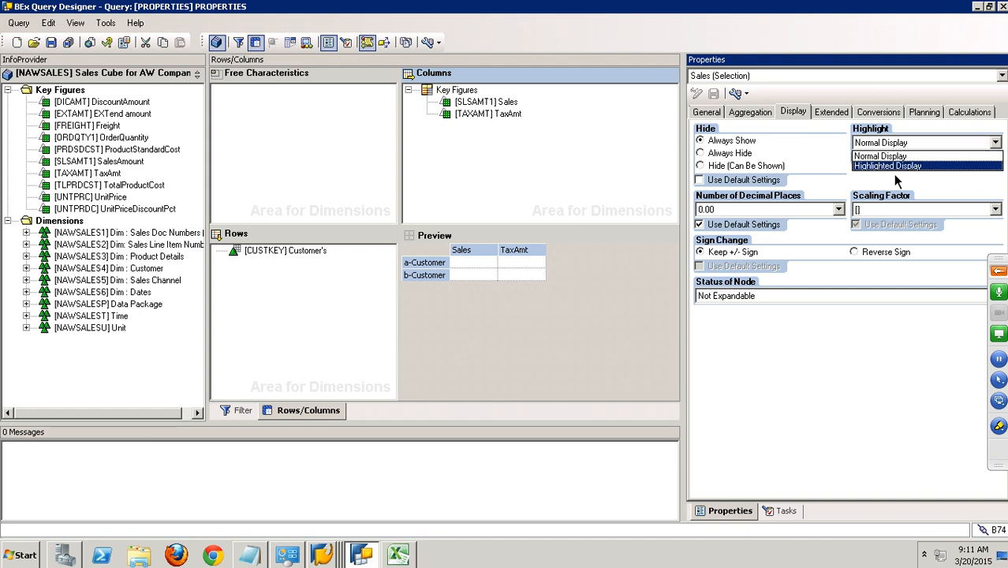
pyautogui.click(879, 167)
pyautogui.click(51, 42)
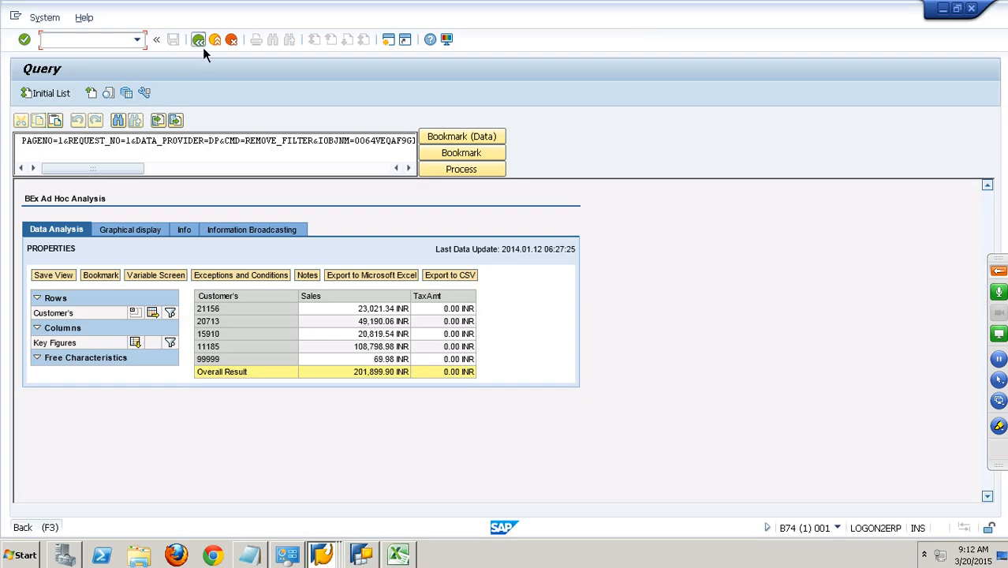
pyautogui.click(200, 42)
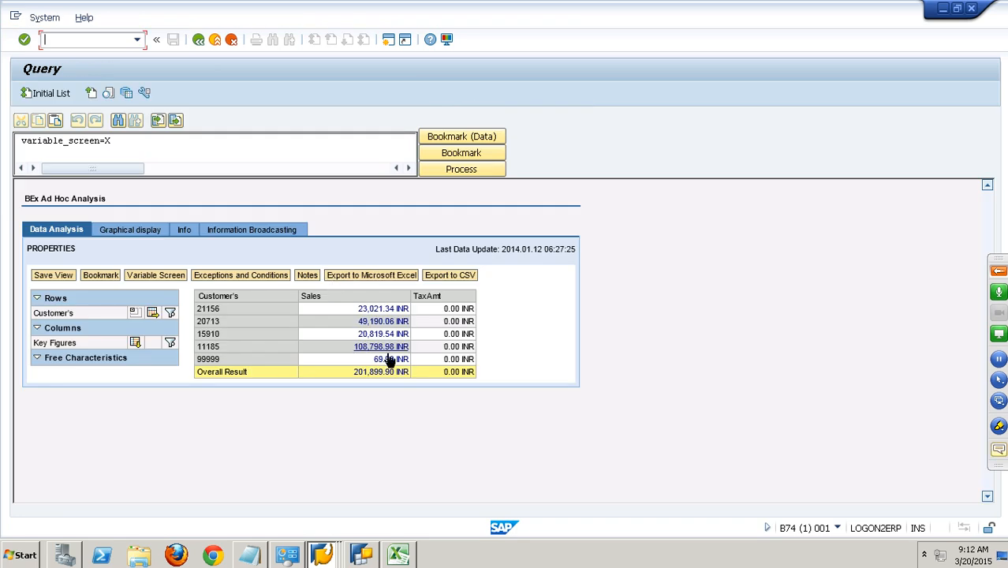
# In BEx Query Designer, set the Sales key figure's decimal places to 0.0000, then save and rerun the query in the Query Monitor
pyautogui.hotkey('alt', 'Tab')
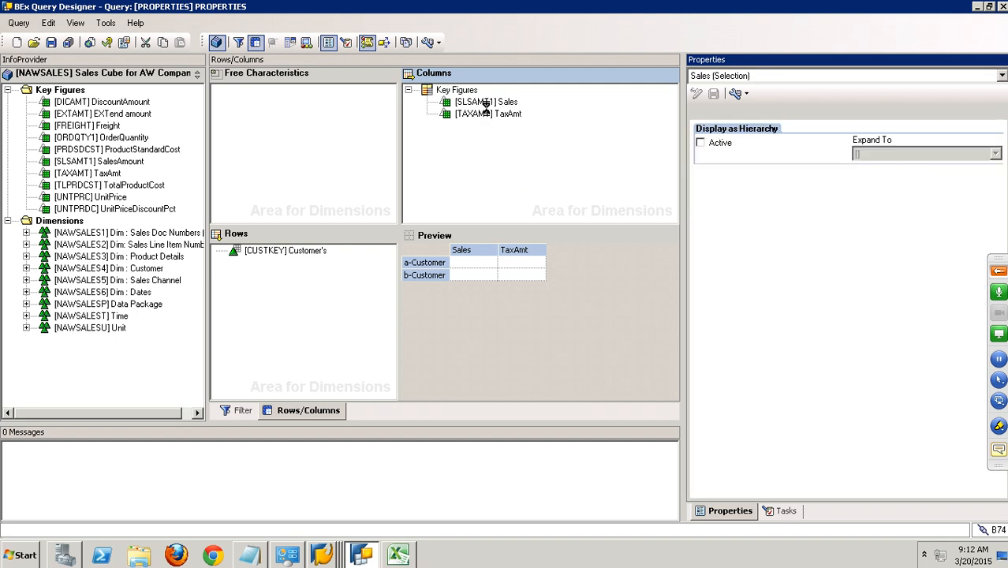
pyautogui.click(794, 114)
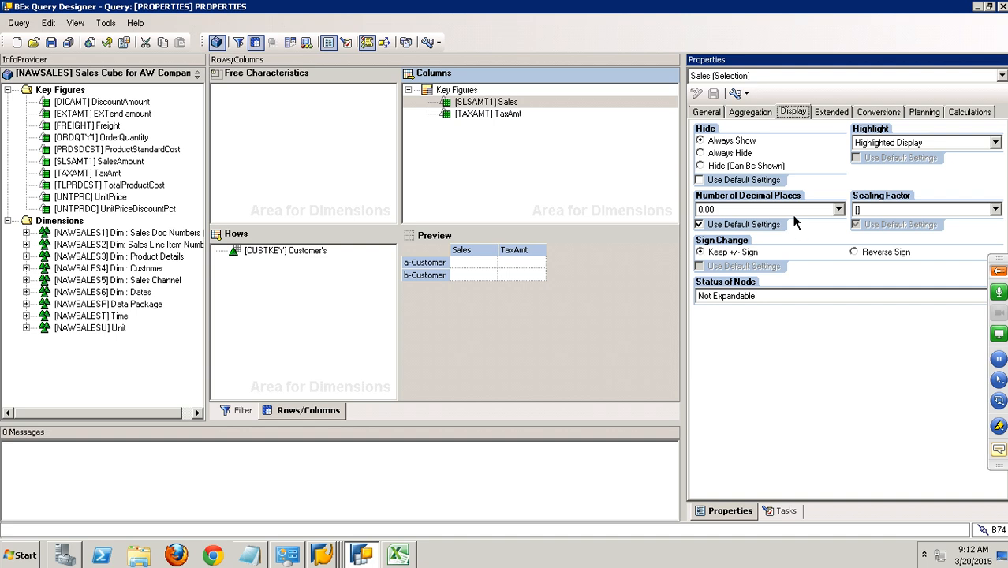
pyautogui.click(838, 209)
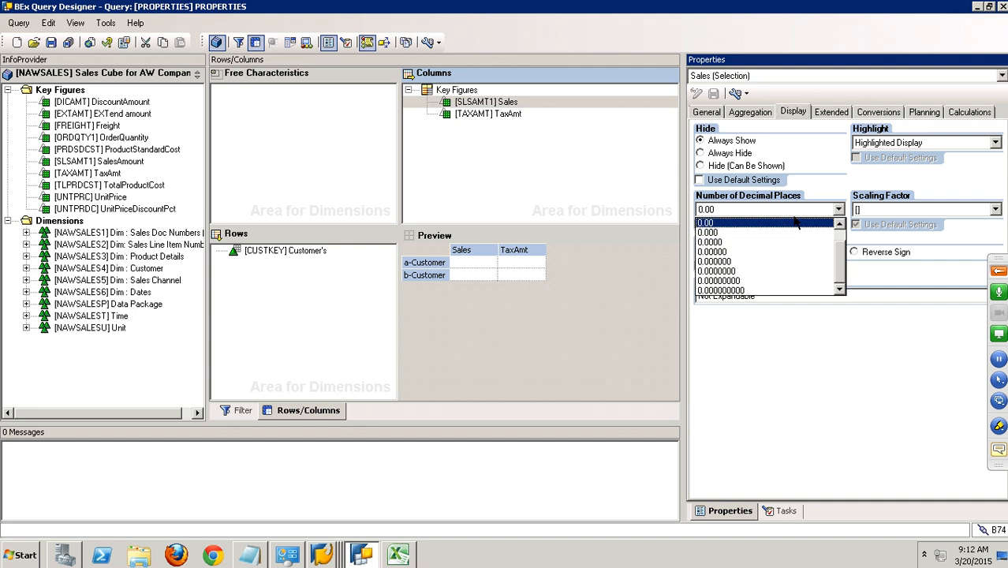
pyautogui.click(729, 241)
pyautogui.click(51, 43)
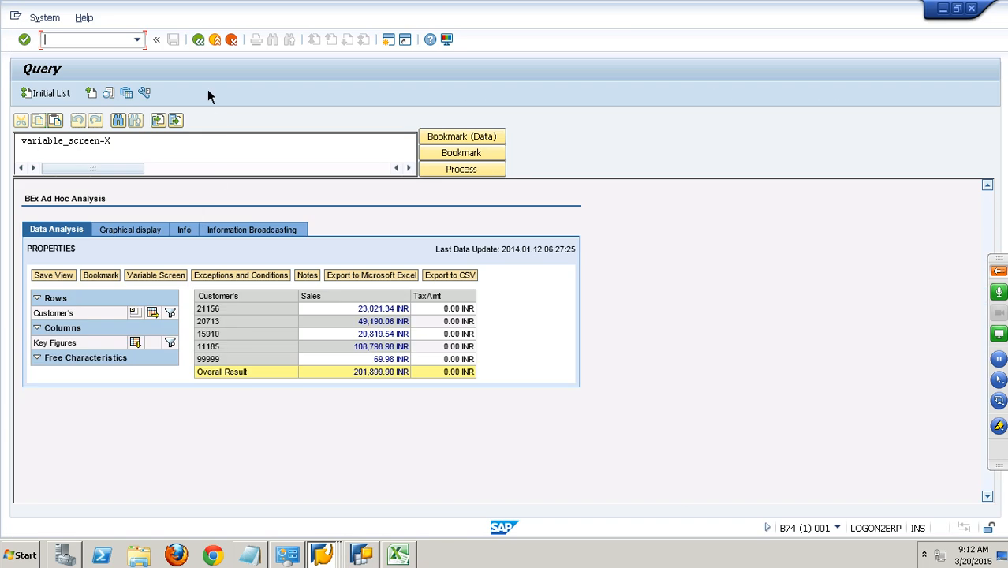
pyautogui.click(197, 40)
pyautogui.click(45, 94)
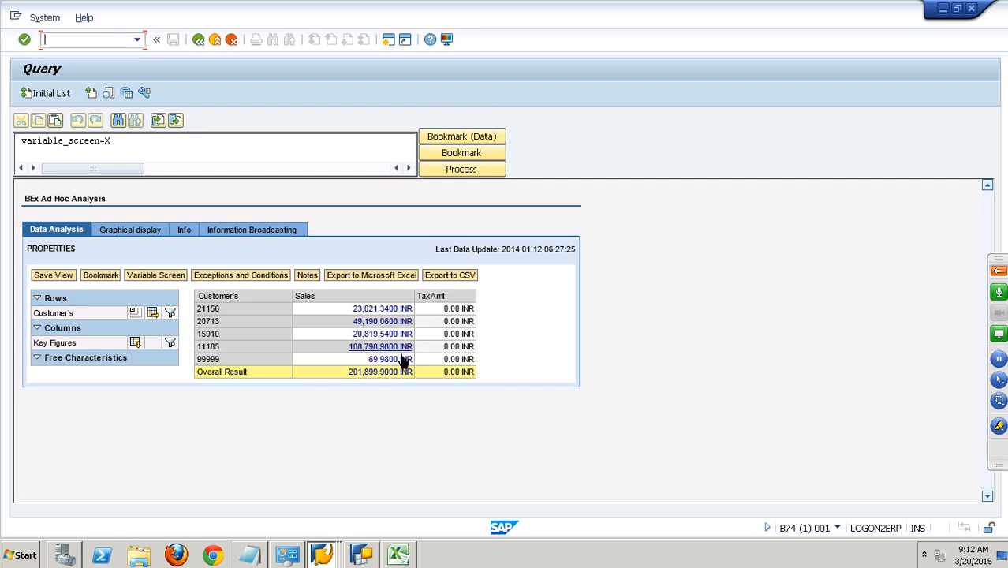
# In BEx Query Designer, set the Sales key figure's decimal places to 0, then save and rerun the query in the Query Monitor
pyautogui.hotkey('alt', 'Tab')
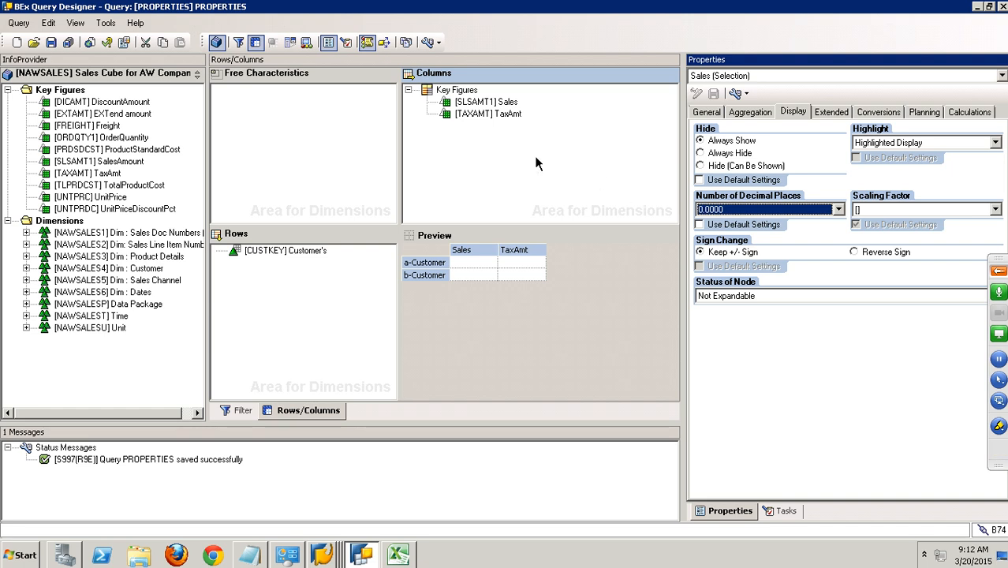
pyautogui.click(732, 210)
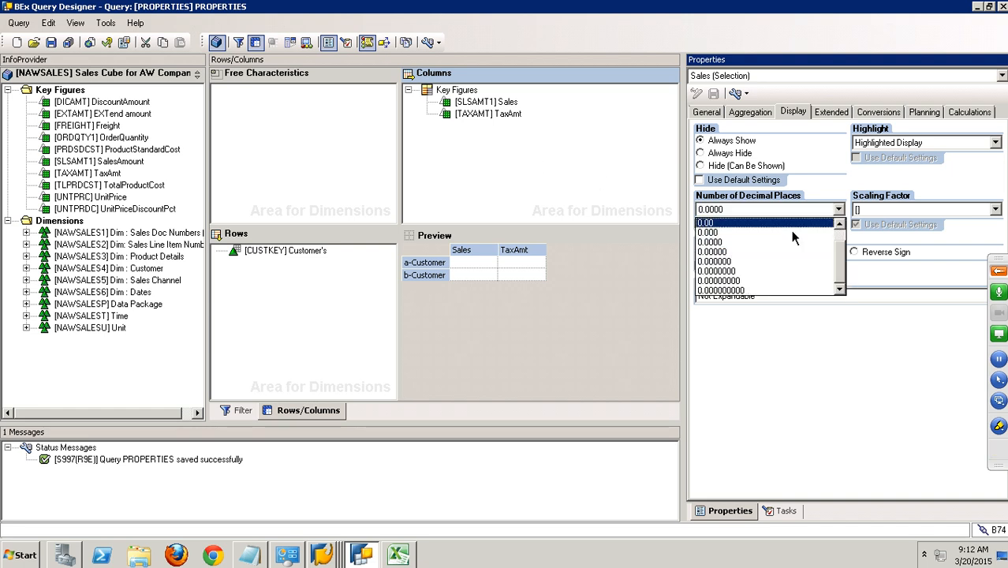
pyautogui.scroll(2, 841, 236)
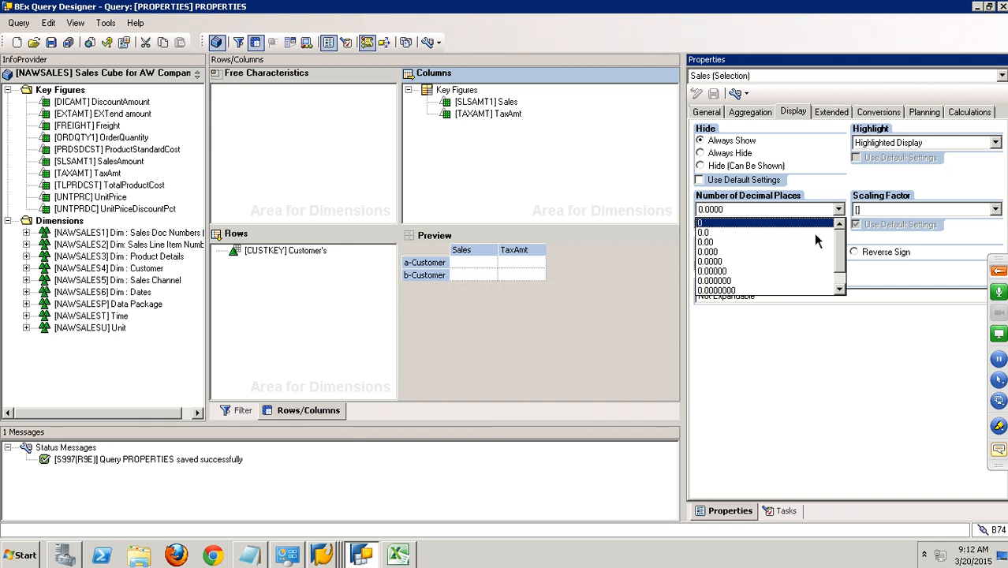
pyautogui.click(816, 223)
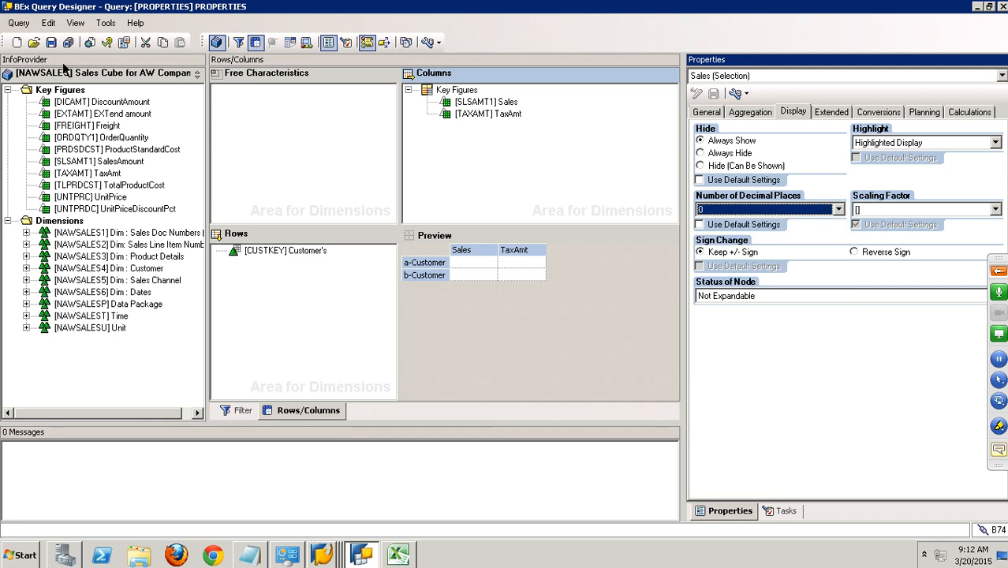
pyautogui.click(50, 42)
pyautogui.click(89, 41)
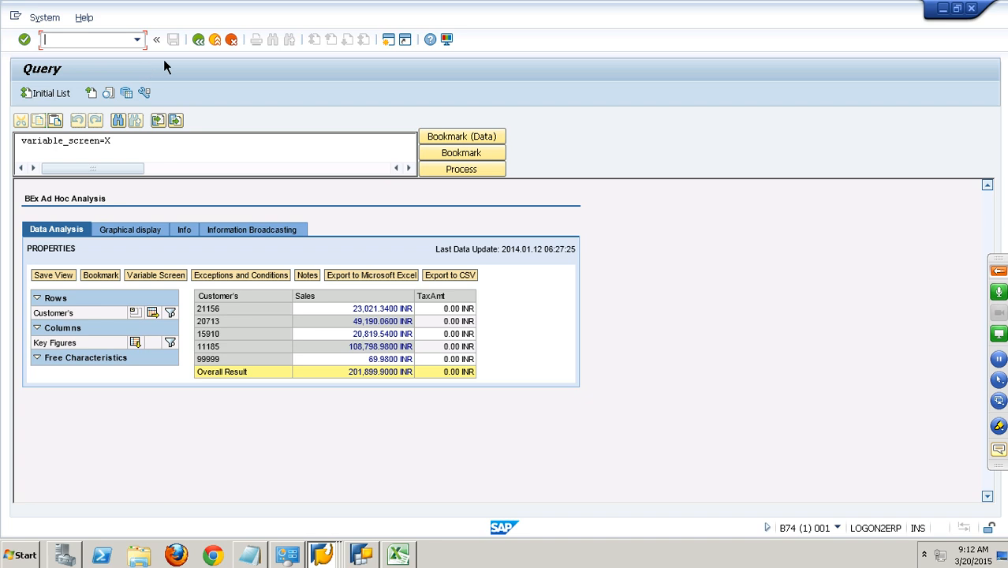
pyautogui.click(198, 40)
pyautogui.click(51, 96)
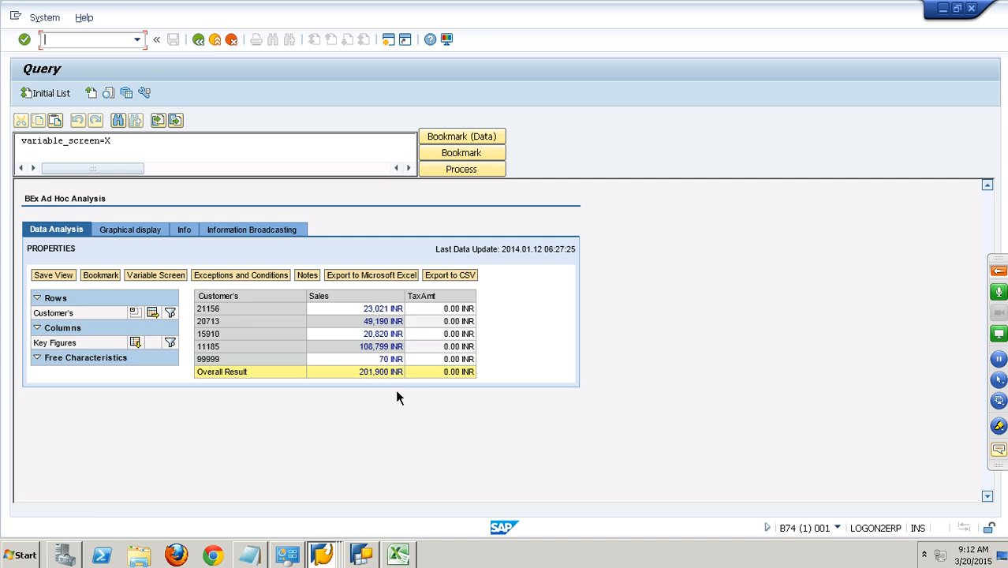
# Review the Sales values in the Query Monitor, and set the Sales key figure's scaling factor to 1,000 in BEx Query Designer
pyautogui.hotkey('alt', 'Tab')
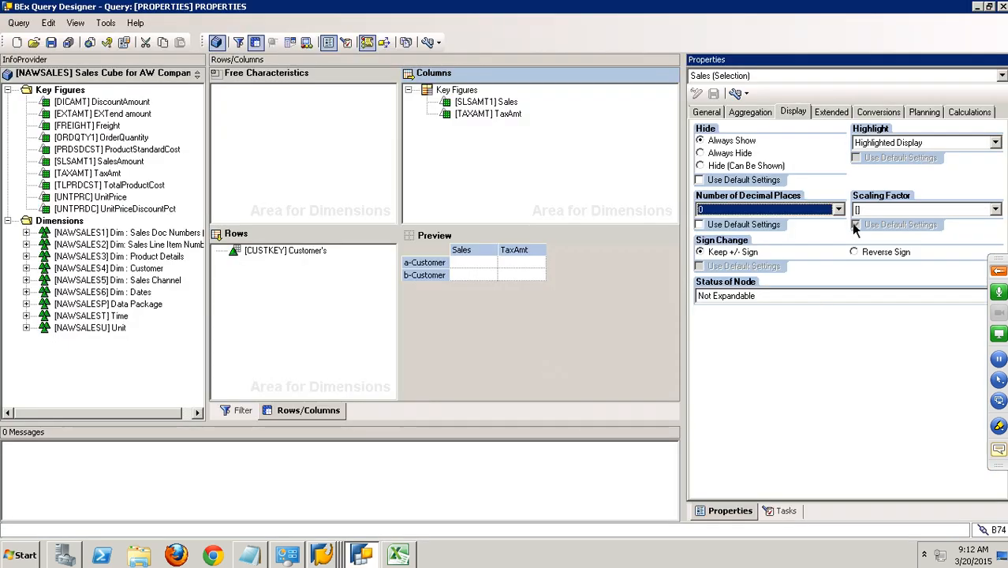
pyautogui.hotkey('alt', 'Tab')
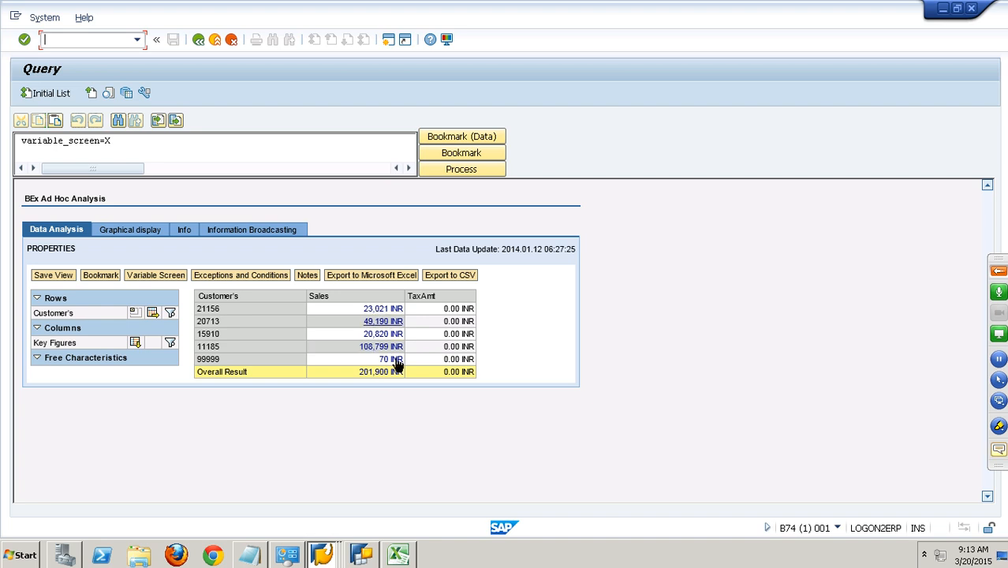
pyautogui.hotkey('alt', 'Tab')
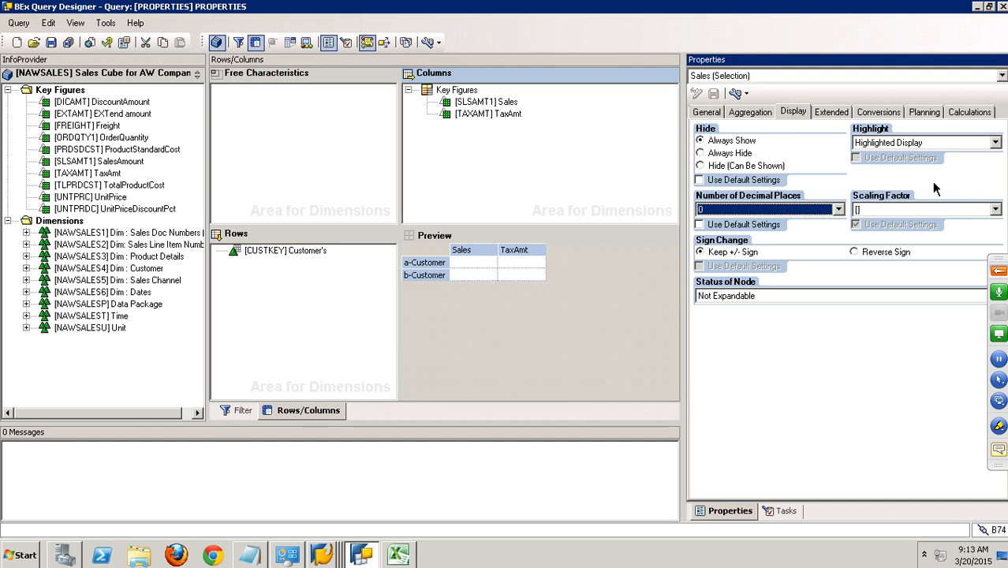
pyautogui.click(938, 211)
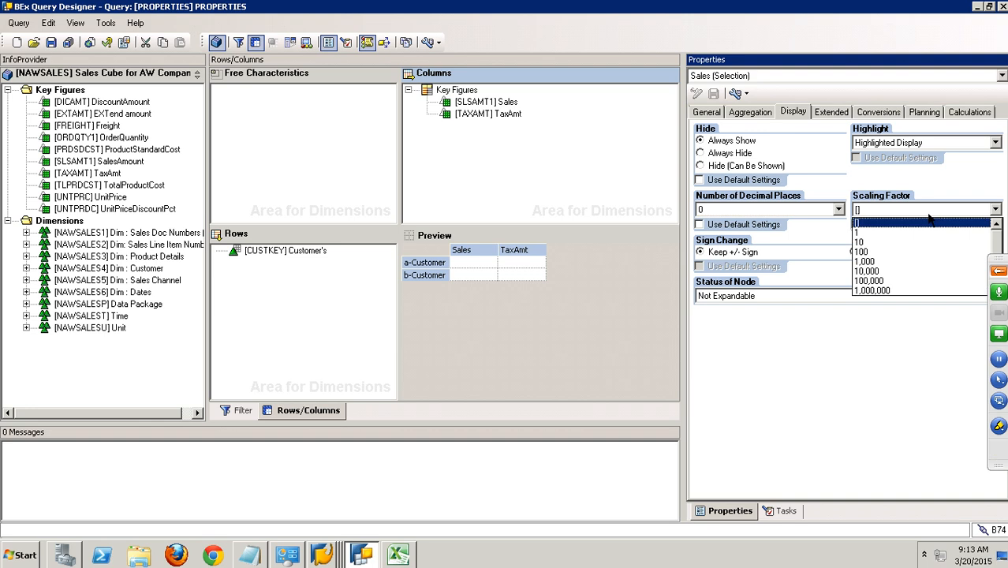
pyautogui.click(875, 261)
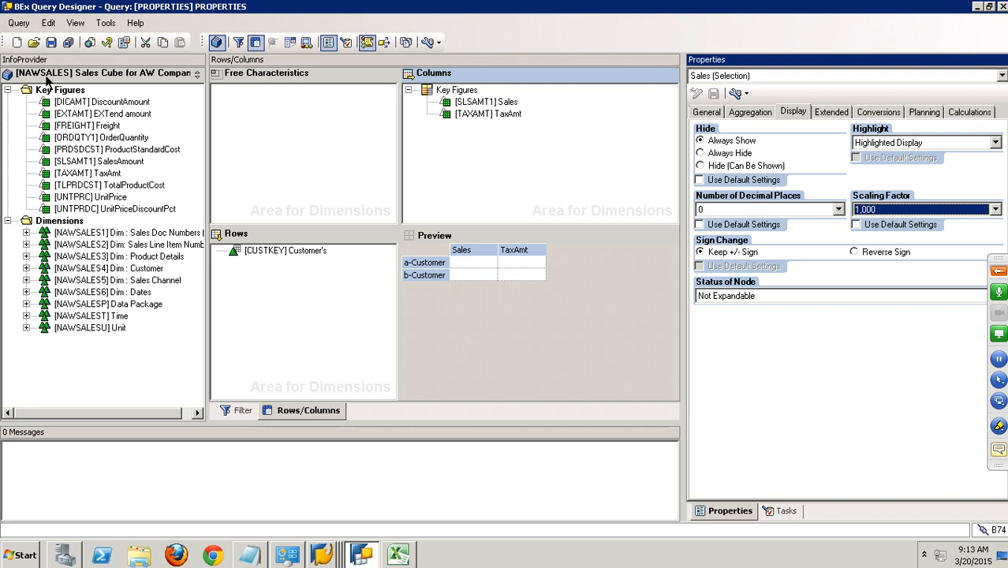
# Save the query with the scaling factor of 1,000 and rerun it in the Query Monitor
pyautogui.click(51, 42)
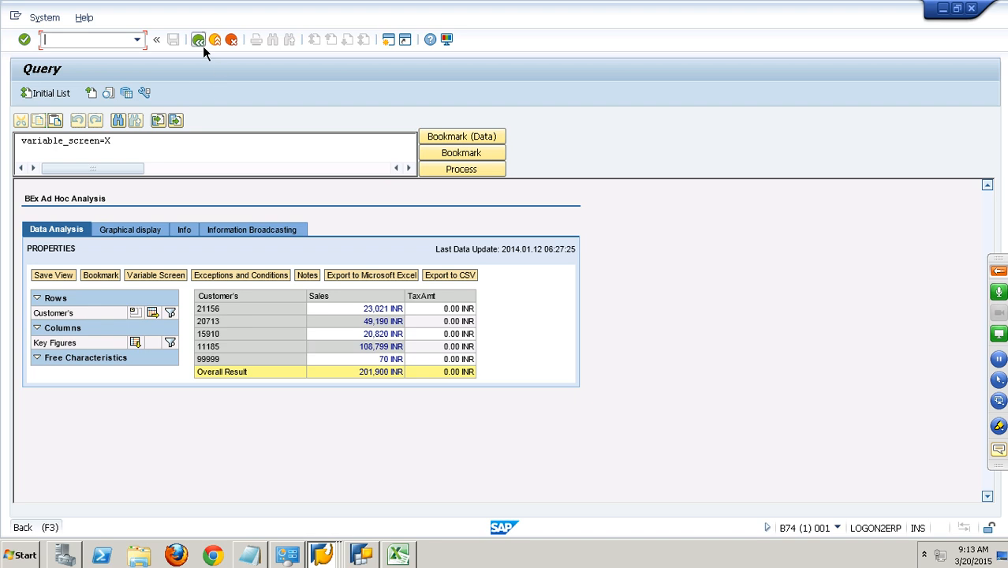
pyautogui.click(199, 40)
pyautogui.click(47, 95)
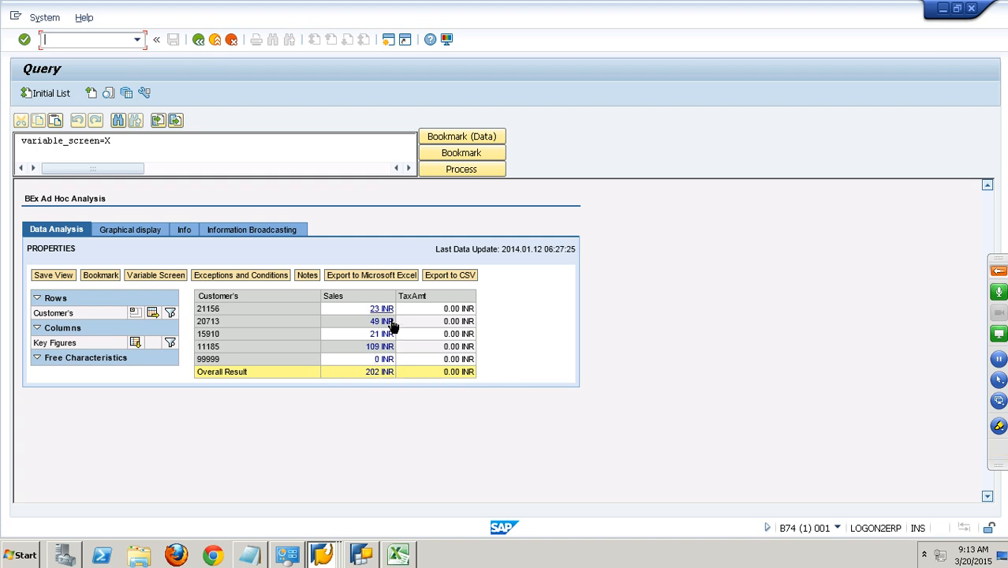
# In BEx Query Designer, set the Sales key figure's scaling factor to 1 and save the query
pyautogui.hotkey('alt', 'Tab')
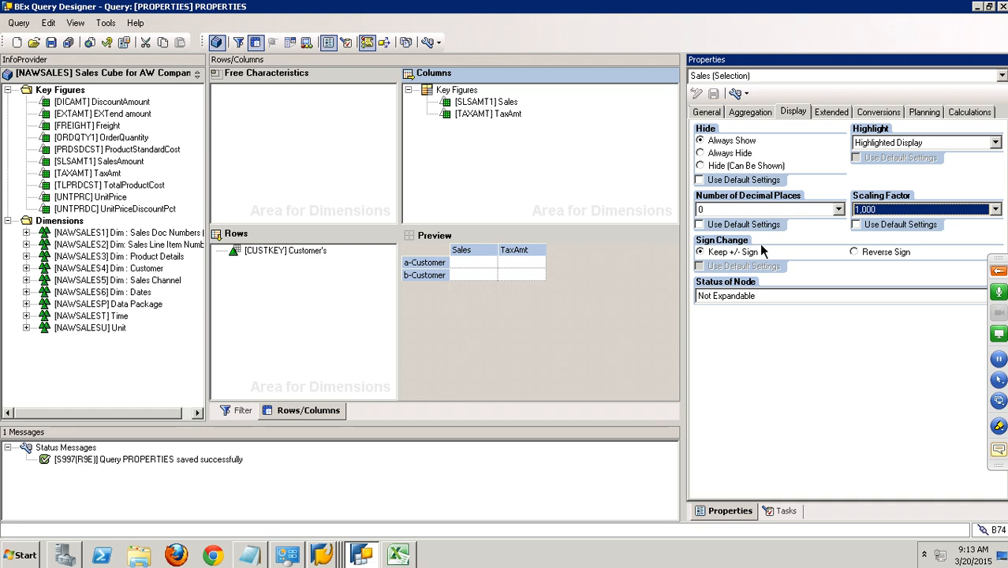
pyautogui.click(907, 209)
pyautogui.scroll(1, 1003, 232)
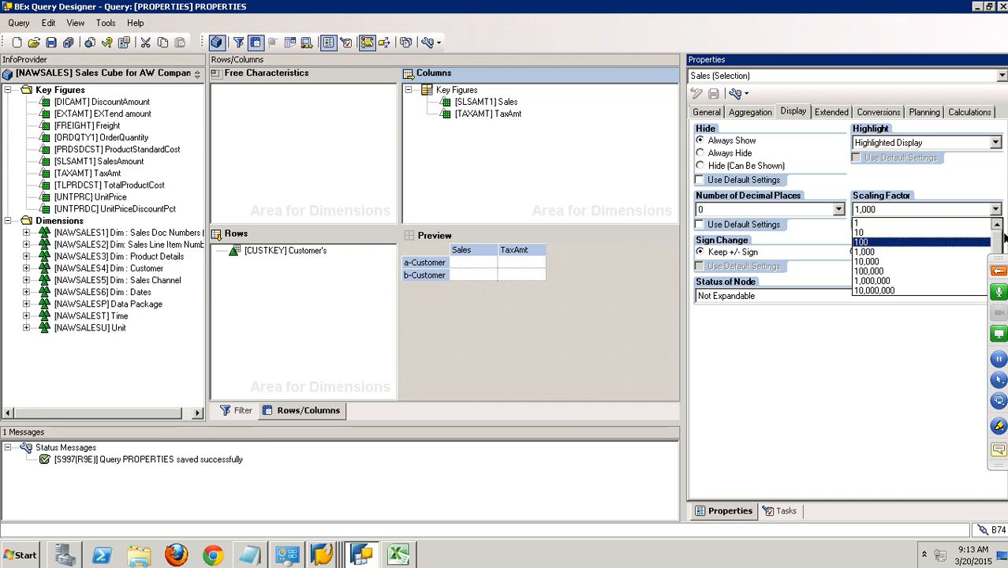
pyautogui.click(977, 223)
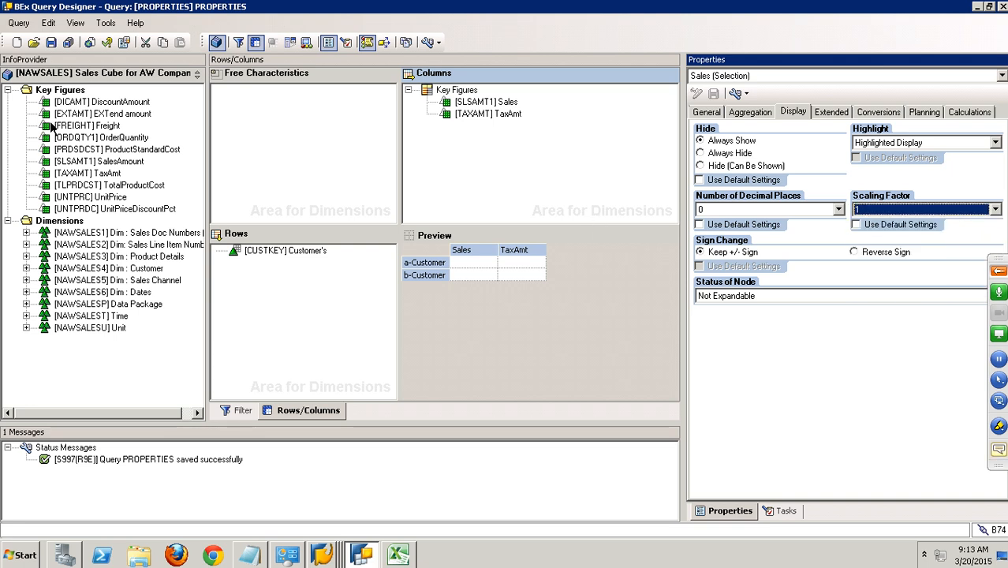
pyautogui.click(50, 41)
# Add a new formula to the Key Figures structure in the columns and define it as Sales * -1
pyautogui.rightClick(468, 95)
pyautogui.click(522, 129)
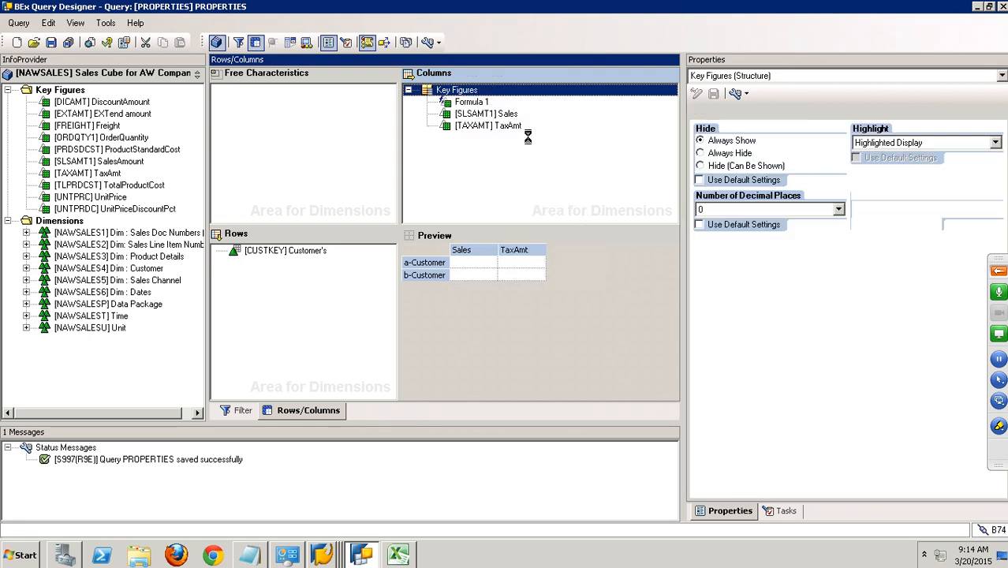
pyautogui.click(477, 101)
pyautogui.rightClick(491, 101)
pyautogui.click(513, 106)
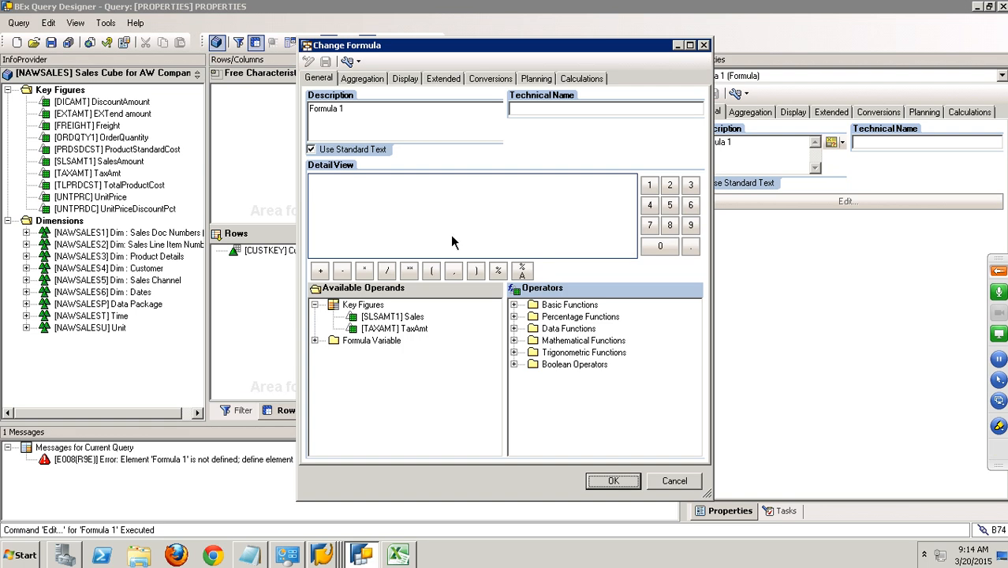
pyautogui.moveTo(393, 316); pyautogui.dragTo(398, 206)
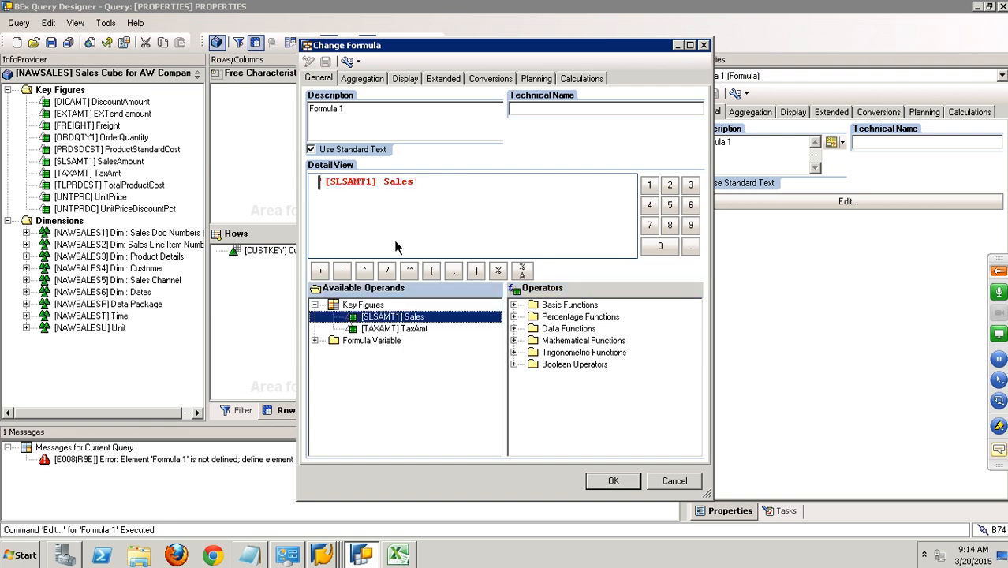
pyautogui.click(363, 270)
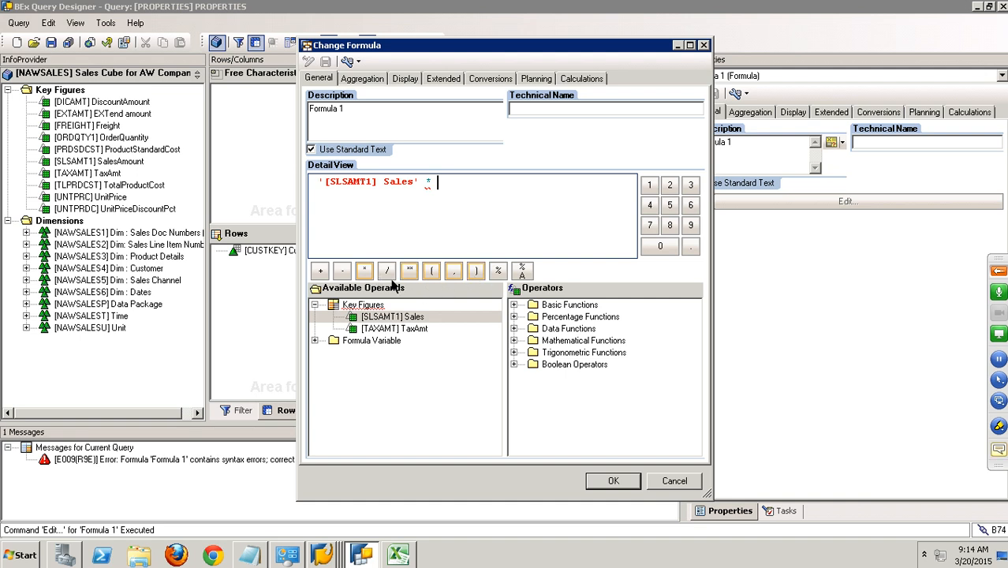
pyautogui.click(342, 271)
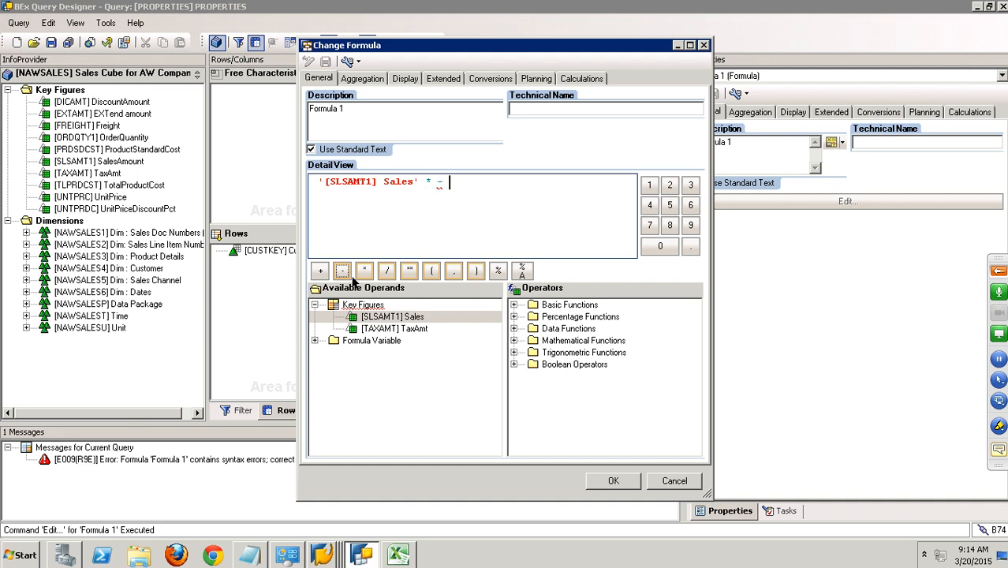
pyautogui.click(649, 184)
pyautogui.click(614, 484)
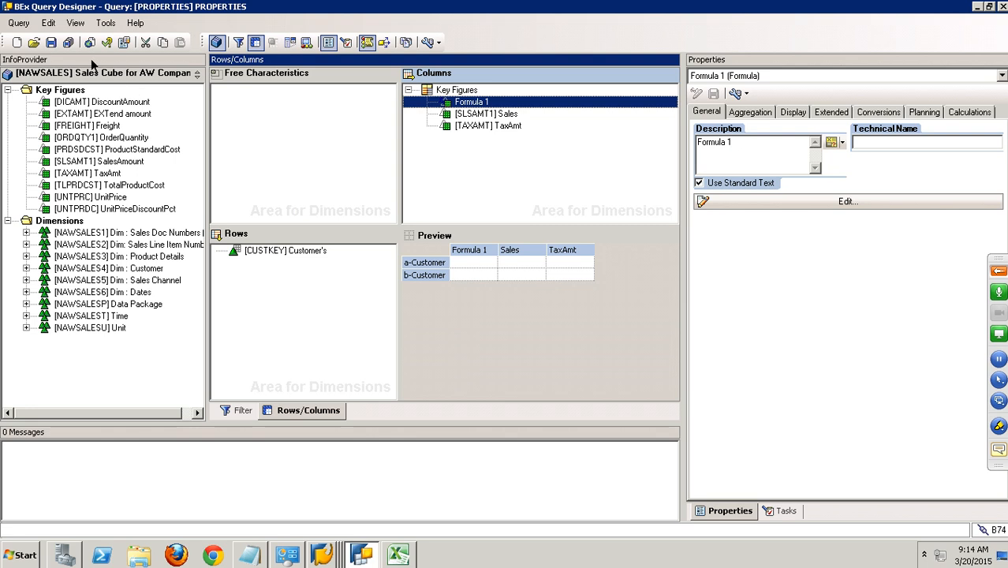
# Save the query with the new formula and rerun it in the Query Monitor
pyautogui.click(57, 44)
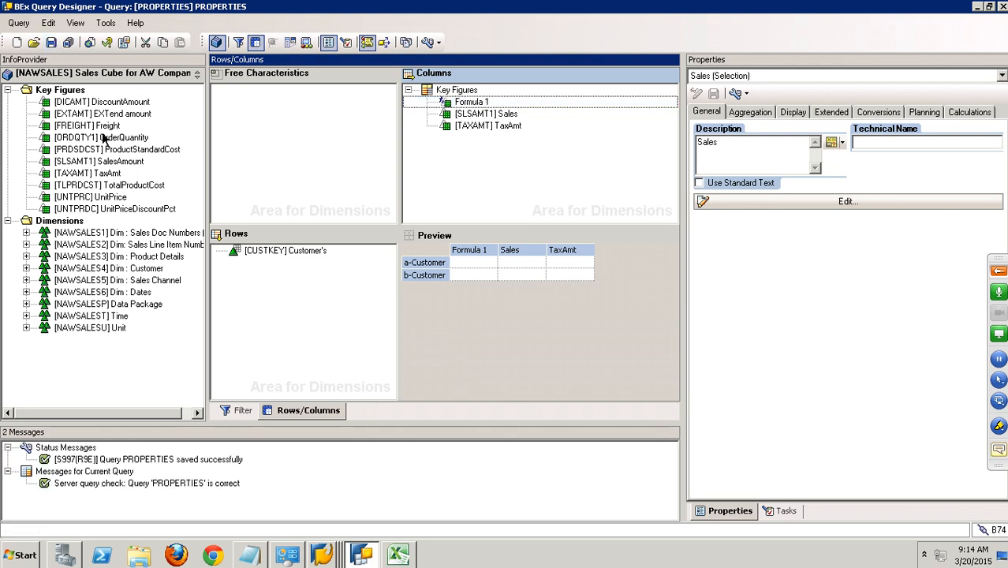
pyautogui.hotkey('alt', 'Tab')
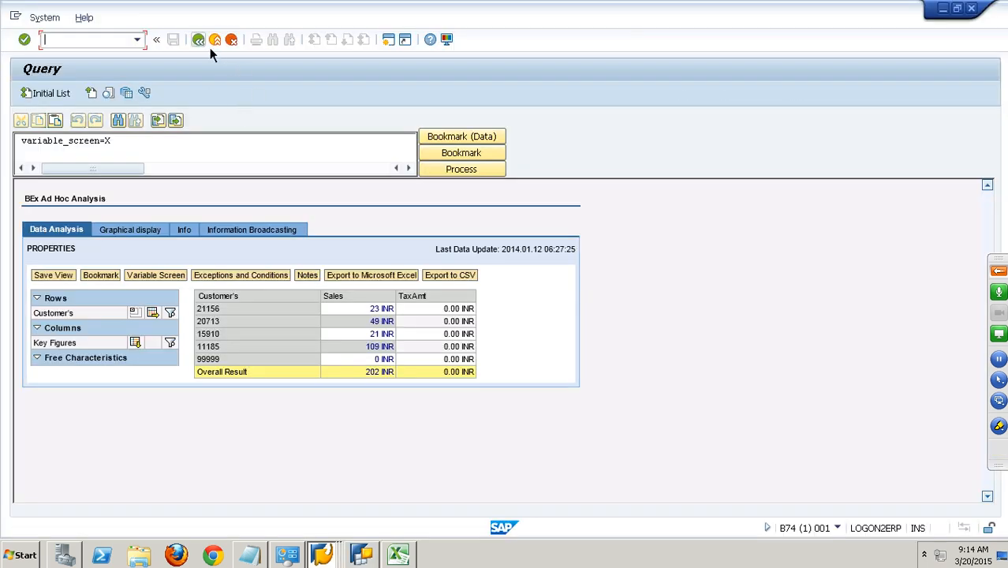
pyautogui.click(213, 41)
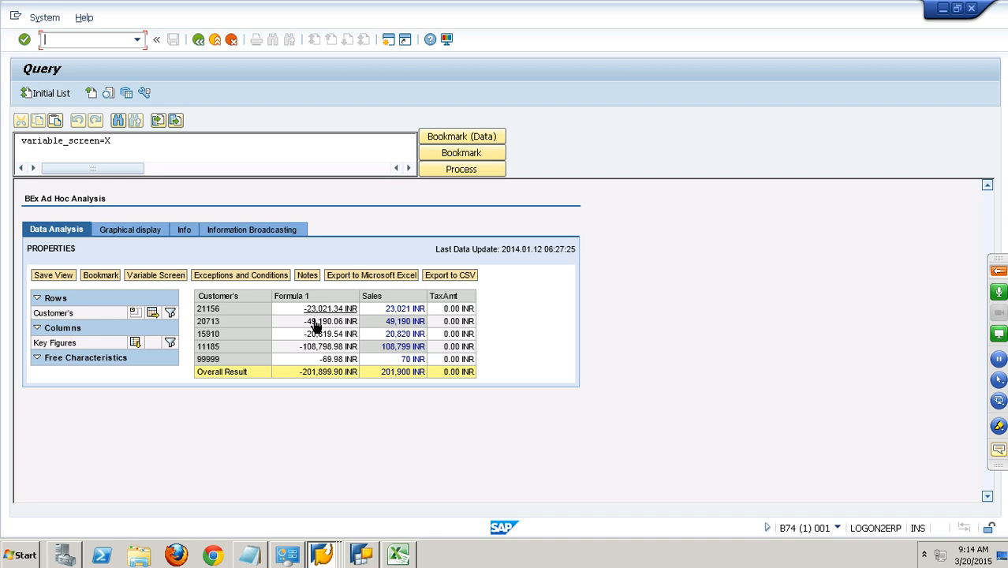
# In BEx Query Designer, set Formula 1's sign change to Reverse Sign, then save and rerun the query in the Query Monitor
pyautogui.click(361, 554)
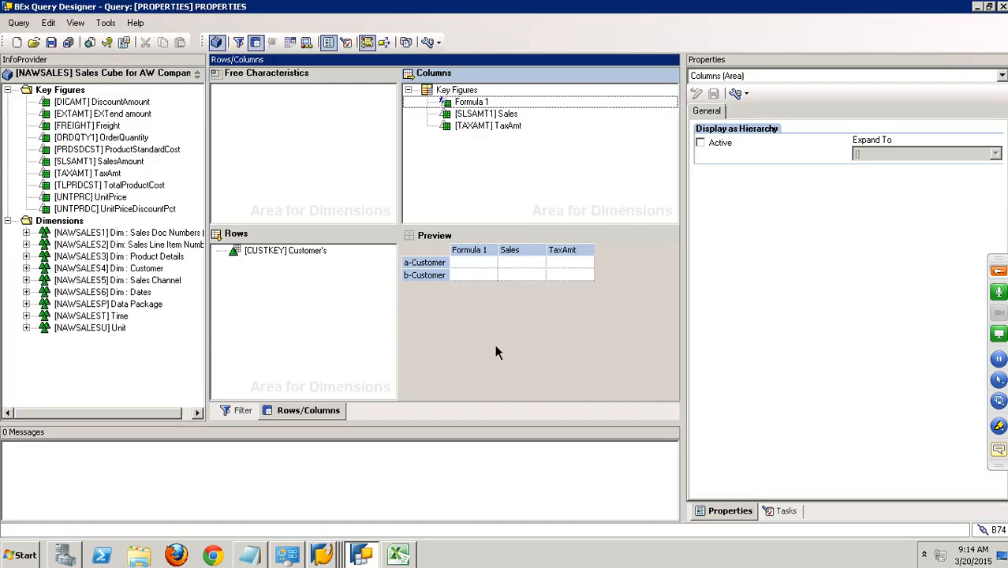
pyautogui.click(482, 106)
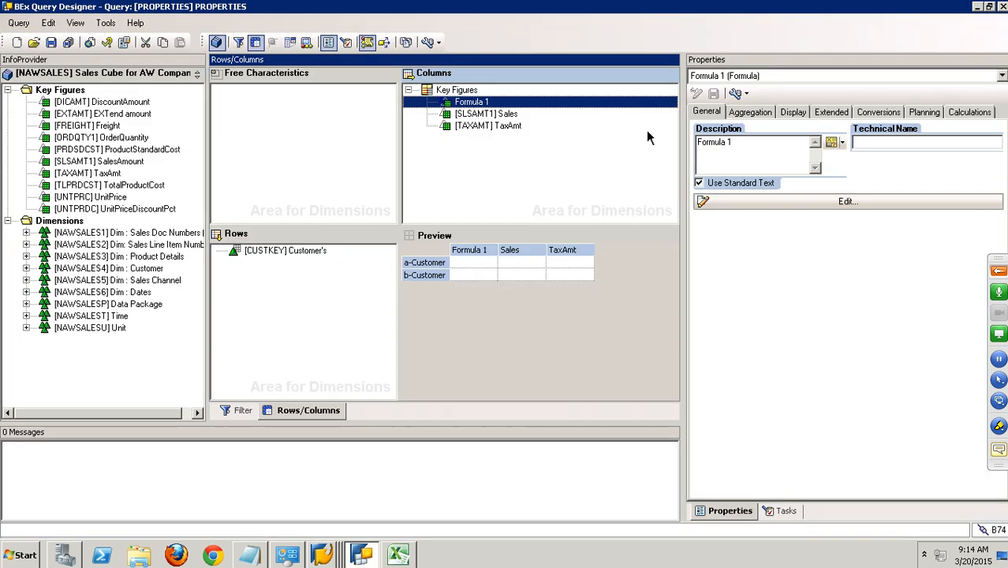
pyautogui.click(793, 111)
pyautogui.click(882, 253)
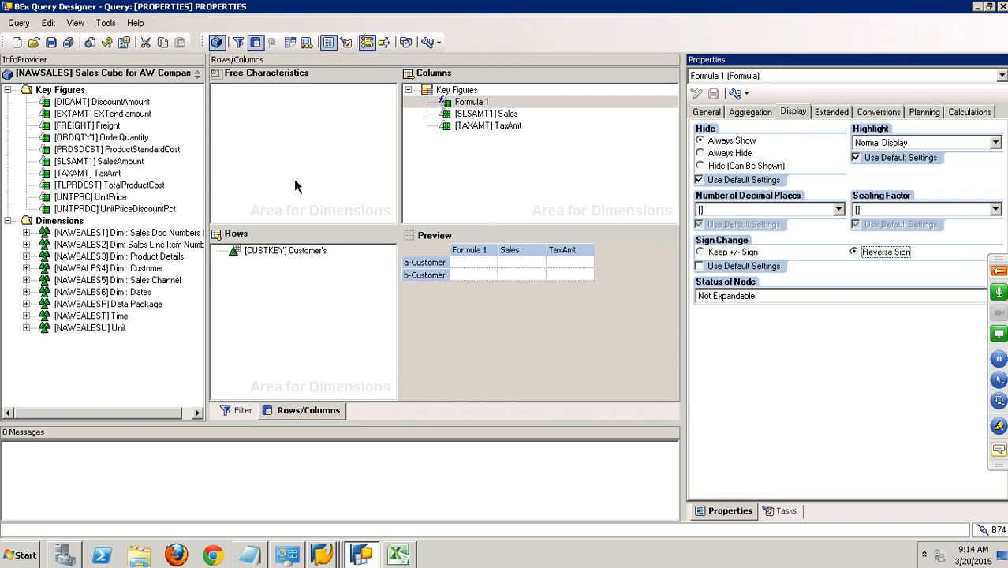
pyautogui.click(51, 41)
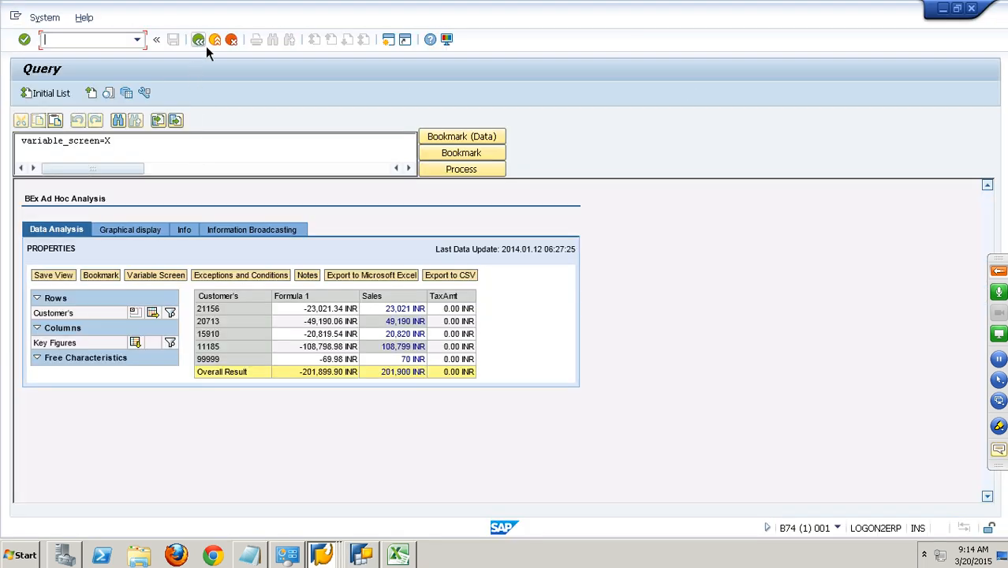
pyautogui.click(202, 45)
pyautogui.click(60, 95)
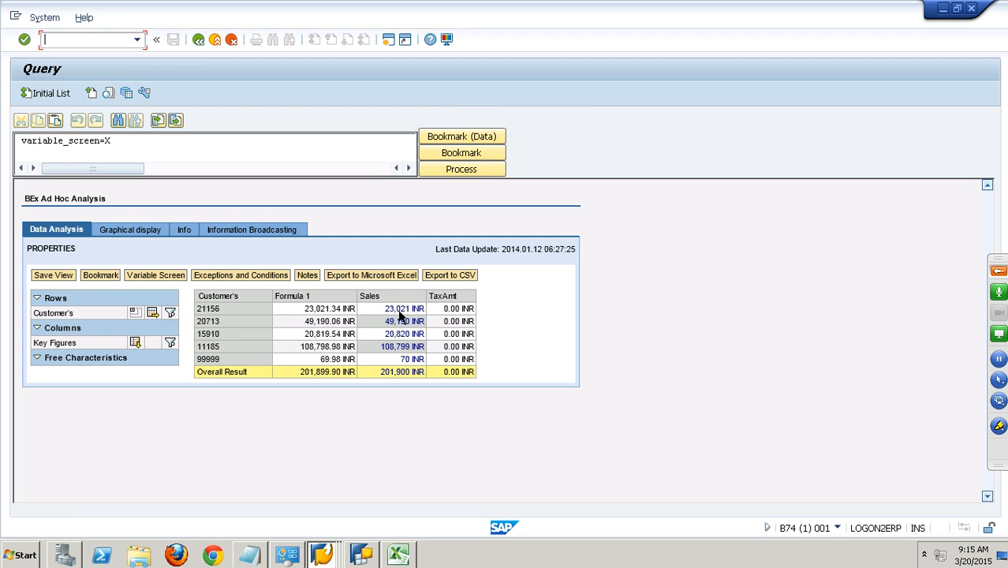
# In BEx Query Designer, review Formula 1's extended and conversion properties and the Sales key figure's conversion properties
pyautogui.hotkey('alt', 'Tab')
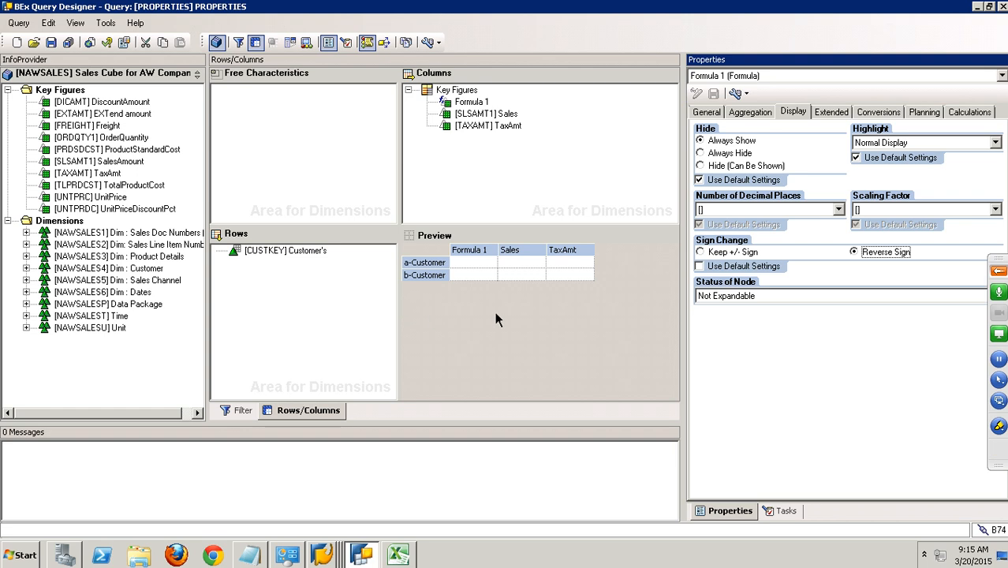
pyautogui.click(830, 114)
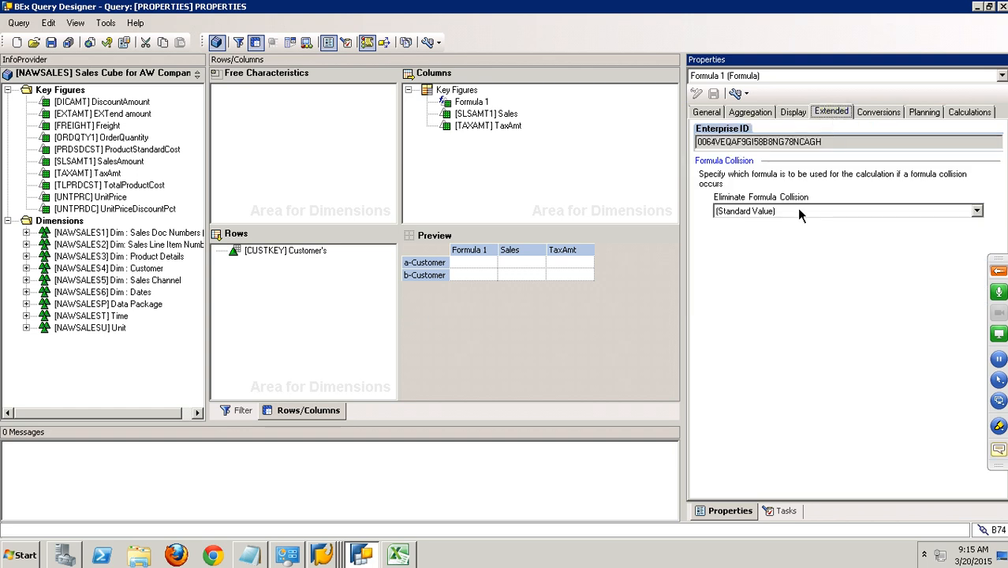
pyautogui.click(883, 120)
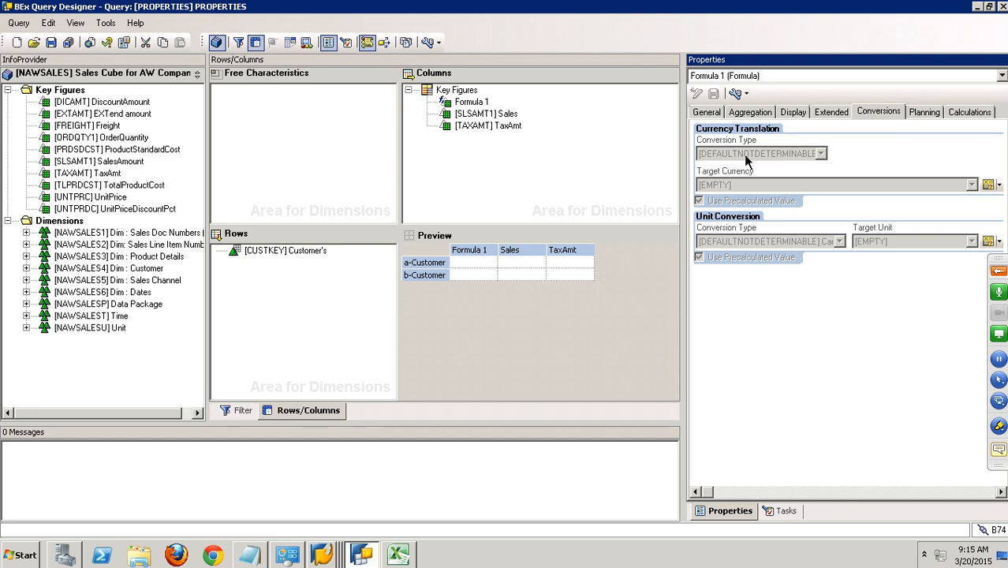
pyautogui.click(494, 117)
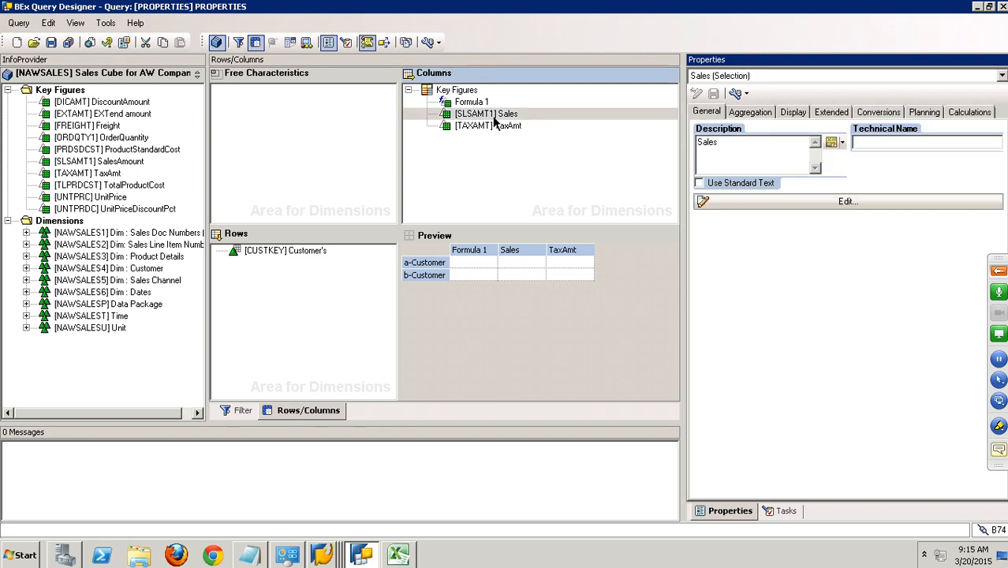
pyautogui.click(510, 119)
pyautogui.click(880, 115)
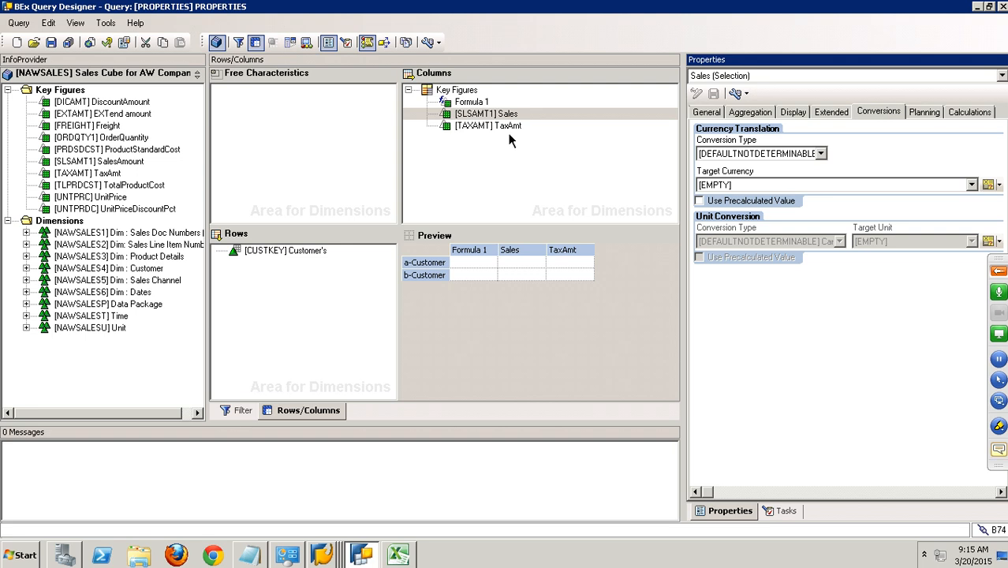
# Add OrderQuantity to the columns to review its conversion, planning and calculation properties, and remove it from the columns
pyautogui.click(142, 146)
pyautogui.moveTo(141, 146); pyautogui.dragTo(487, 154)
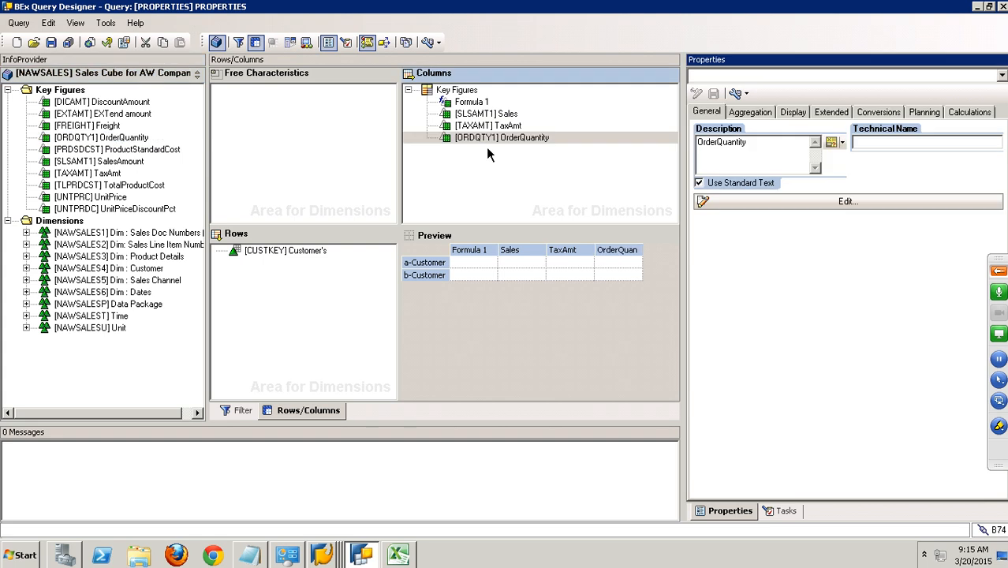
pyautogui.click(880, 114)
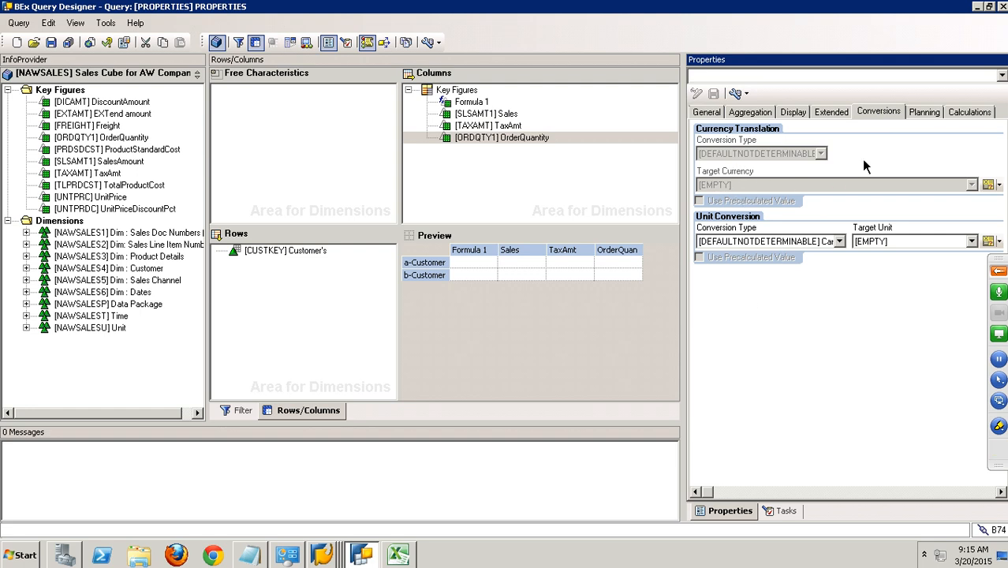
pyautogui.click(931, 115)
pyautogui.click(973, 118)
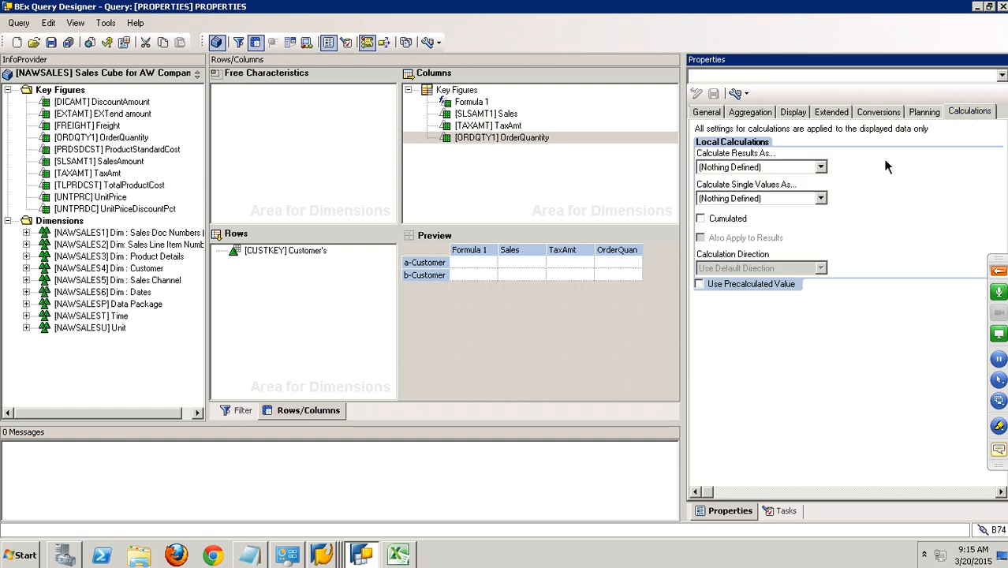
pyautogui.click(526, 141)
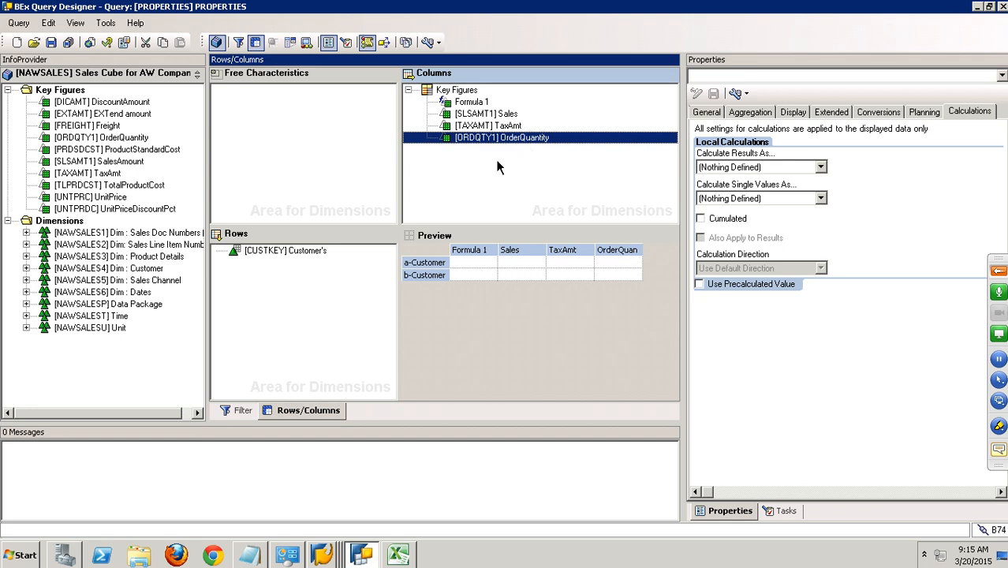
pyautogui.press('Delete')
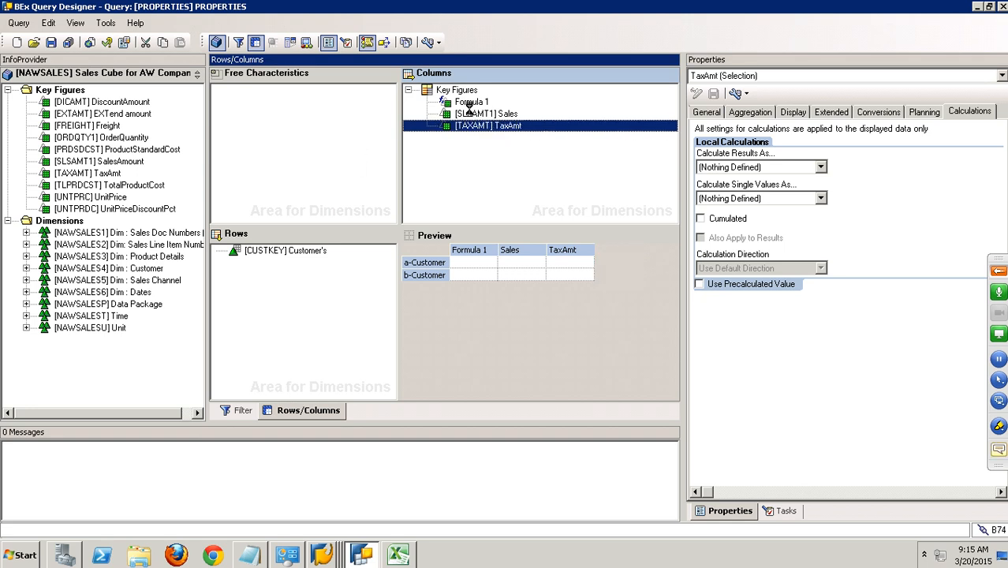
# Remove Formula 1 from the columns, then save the query and rerun it in the Query Monitor
pyautogui.click(473, 103)
pyautogui.moveTo(473, 102); pyautogui.dragTo(190, 149)
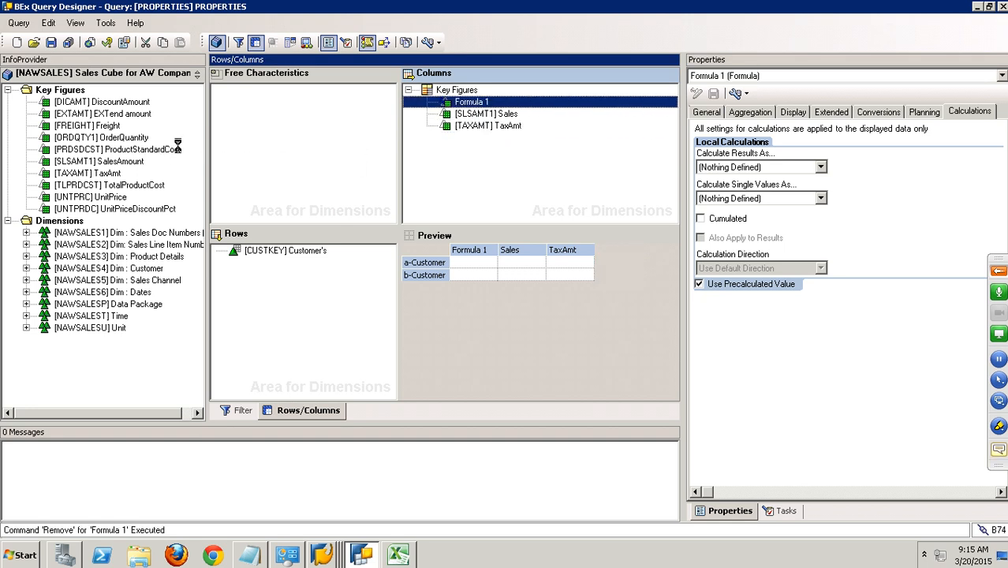
pyautogui.click(68, 43)
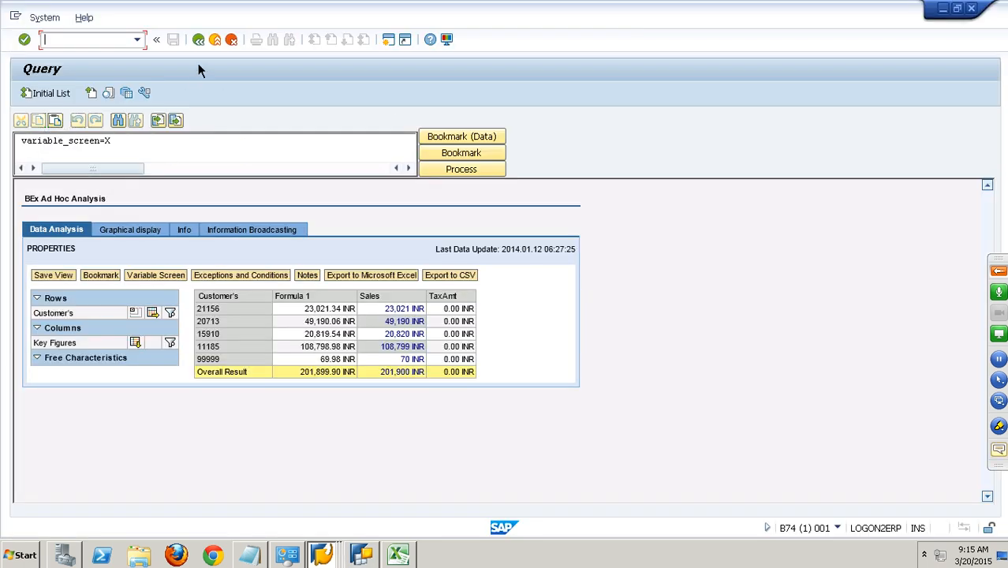
pyautogui.click(199, 40)
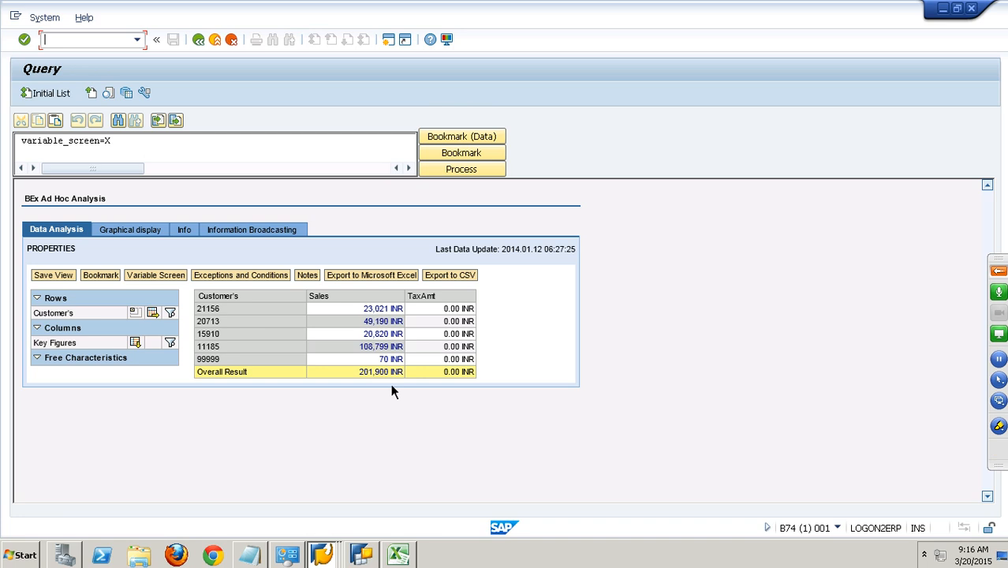
# In BEx Query Designer, set Sales to calculate results as Counter for All Detailed Values, then save and rerun the query in the Query Monitor
pyautogui.hotkey('alt', 'Tab')
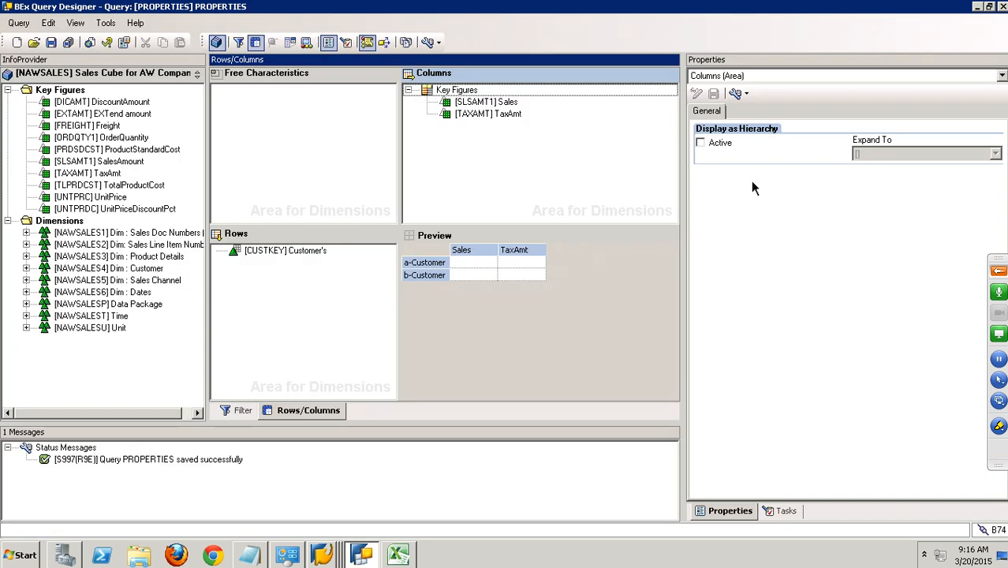
pyautogui.click(505, 103)
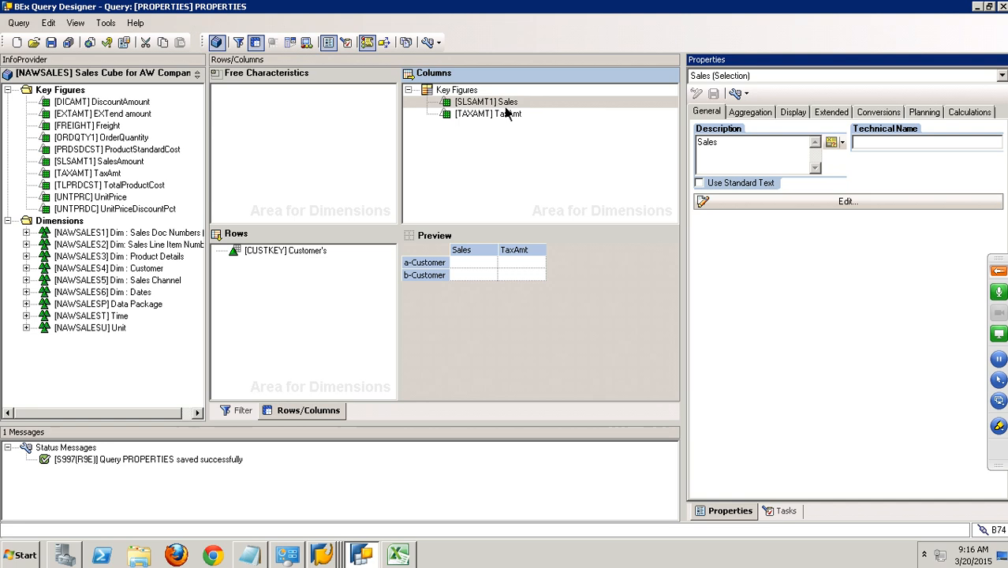
pyautogui.click(963, 114)
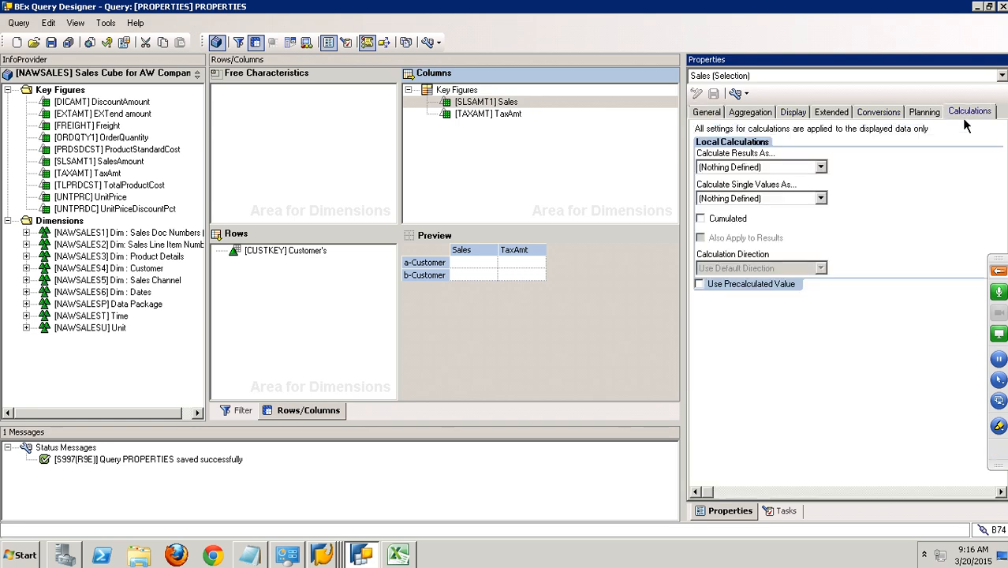
pyautogui.click(820, 167)
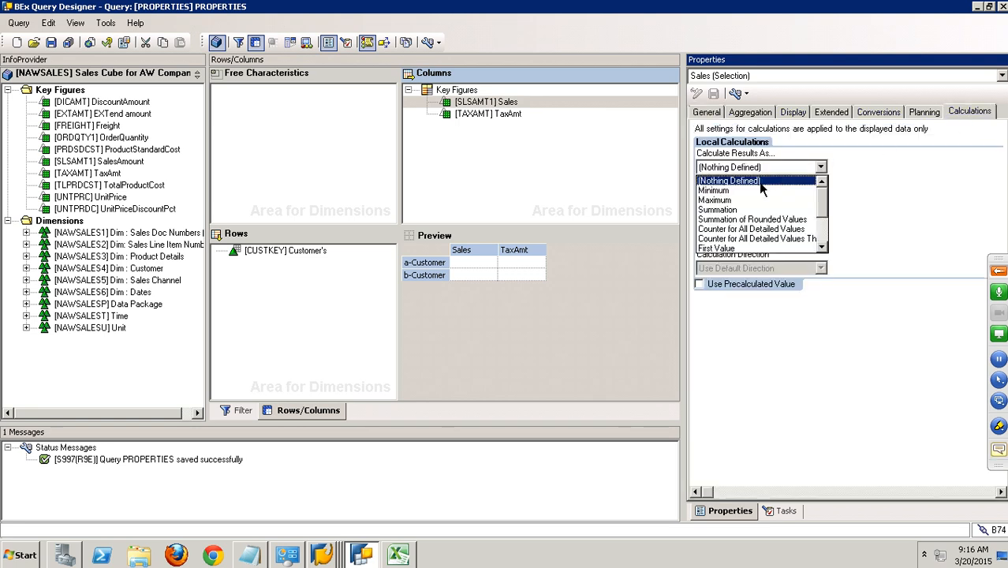
pyautogui.click(765, 233)
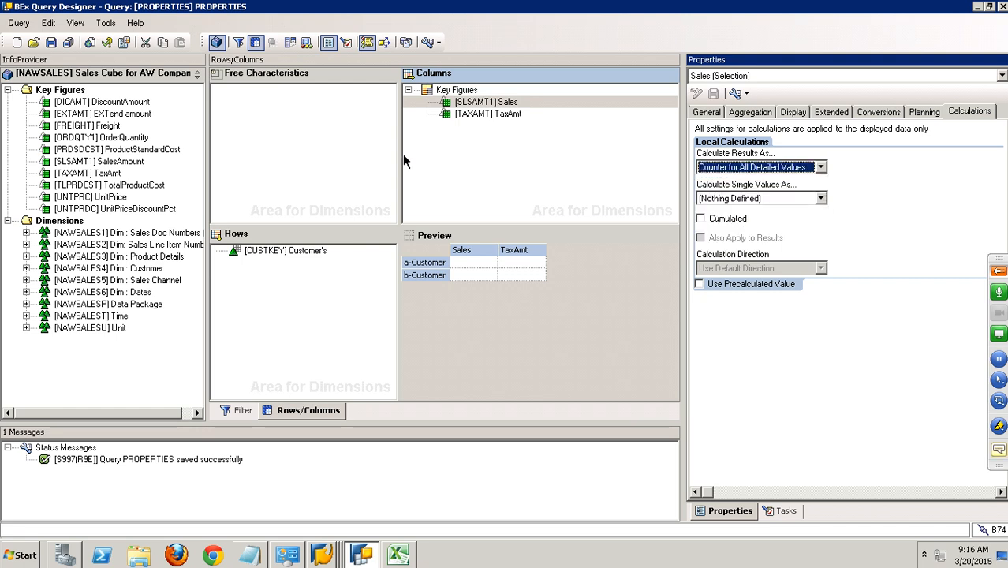
pyautogui.click(51, 43)
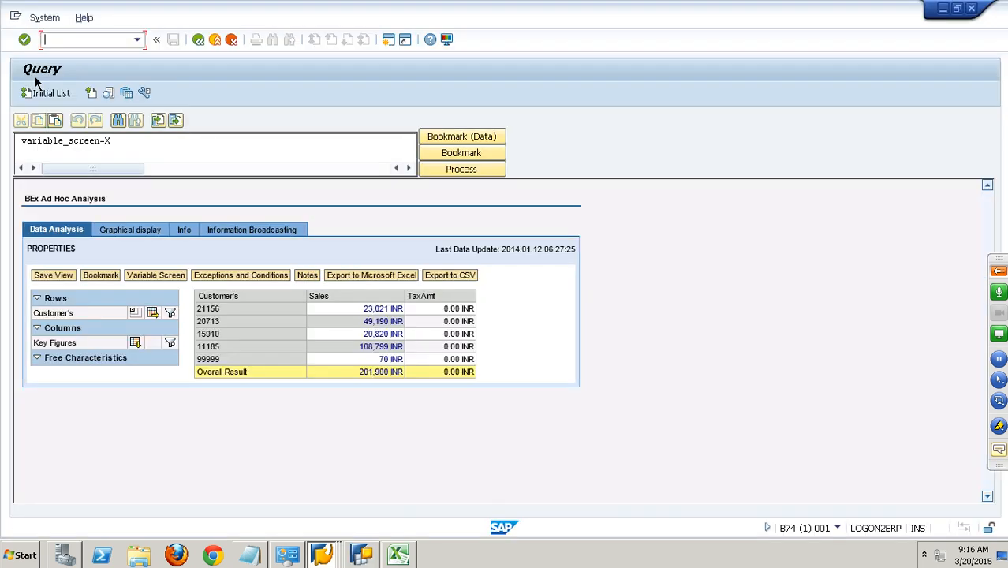
pyautogui.click(199, 42)
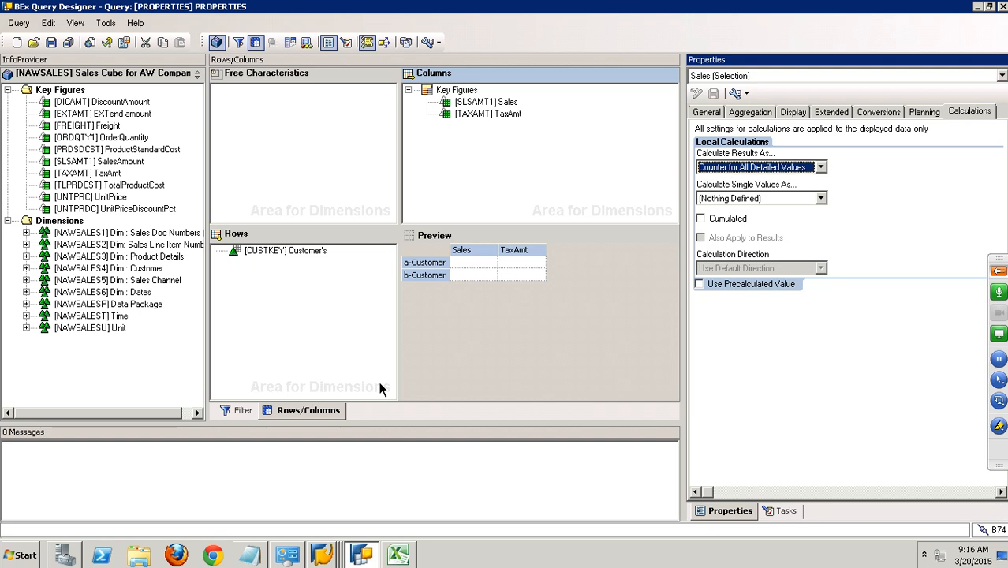
# In BEx Query Designer, reset the Sales results calculation to (Nothing Defined), save the query, and review the available result calculation options
pyautogui.click(790, 168)
pyautogui.click(823, 184)
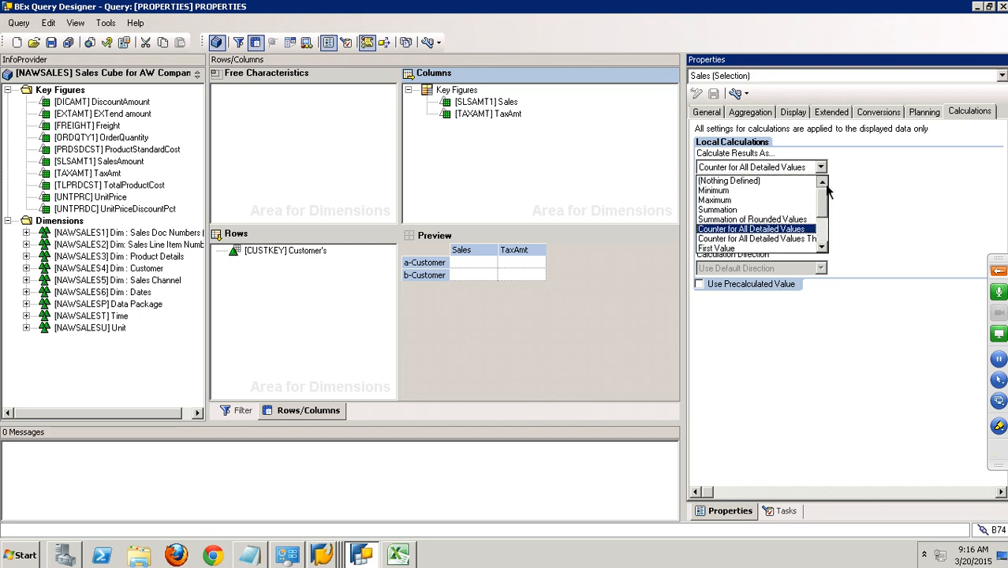
pyautogui.click(729, 181)
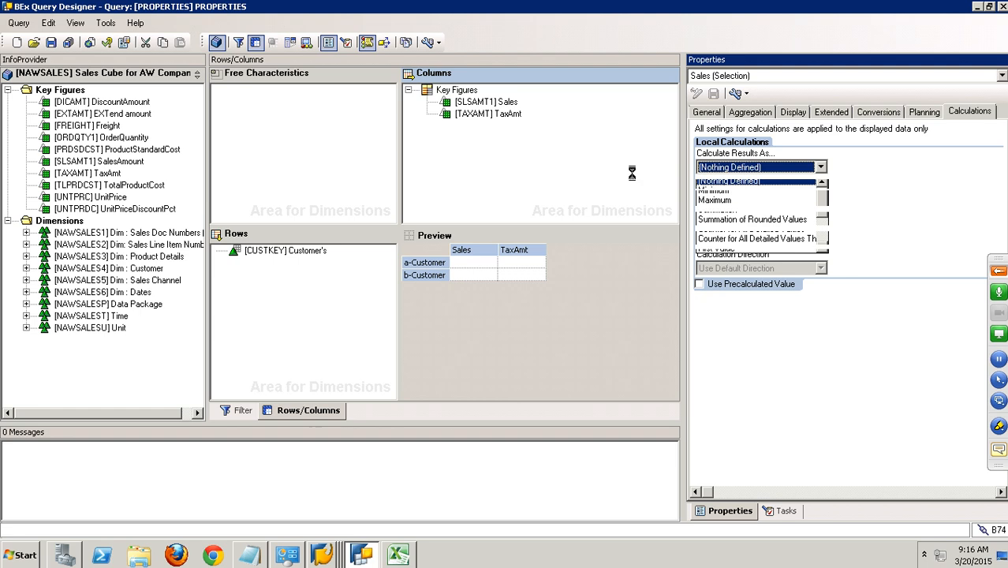
pyautogui.click(51, 43)
pyautogui.click(771, 171)
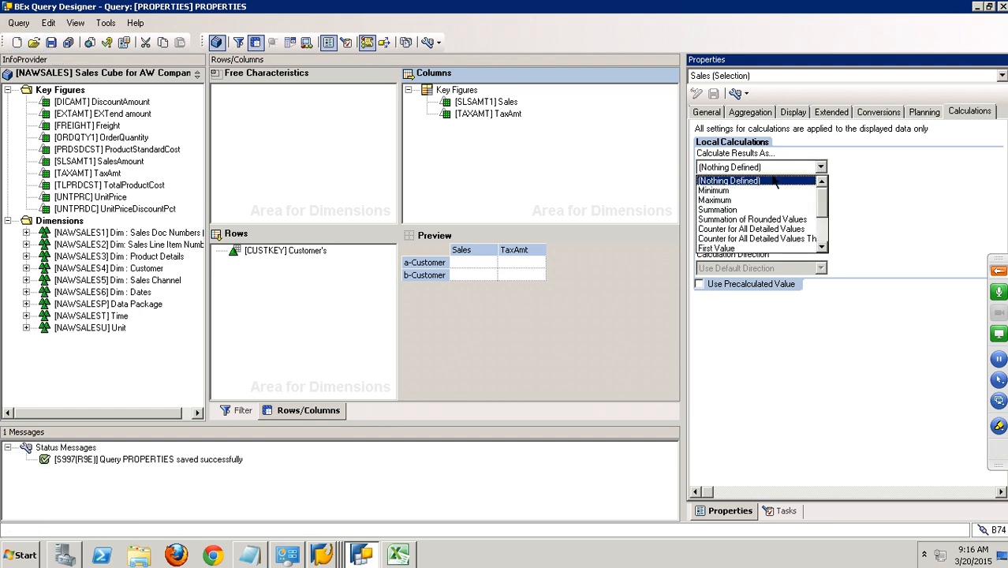
pyautogui.moveTo(823, 211); pyautogui.dragTo(838, 276)
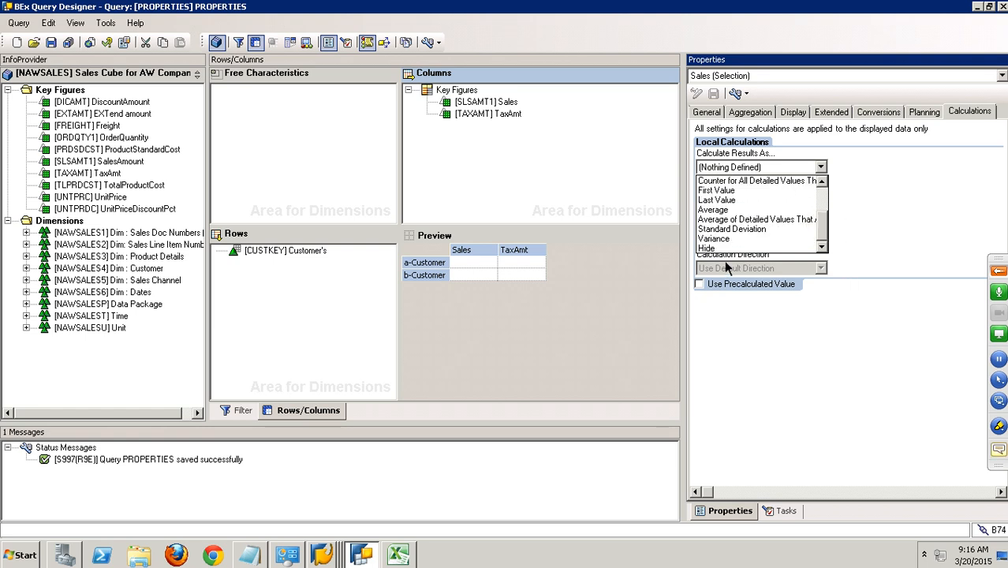
pyautogui.click(881, 220)
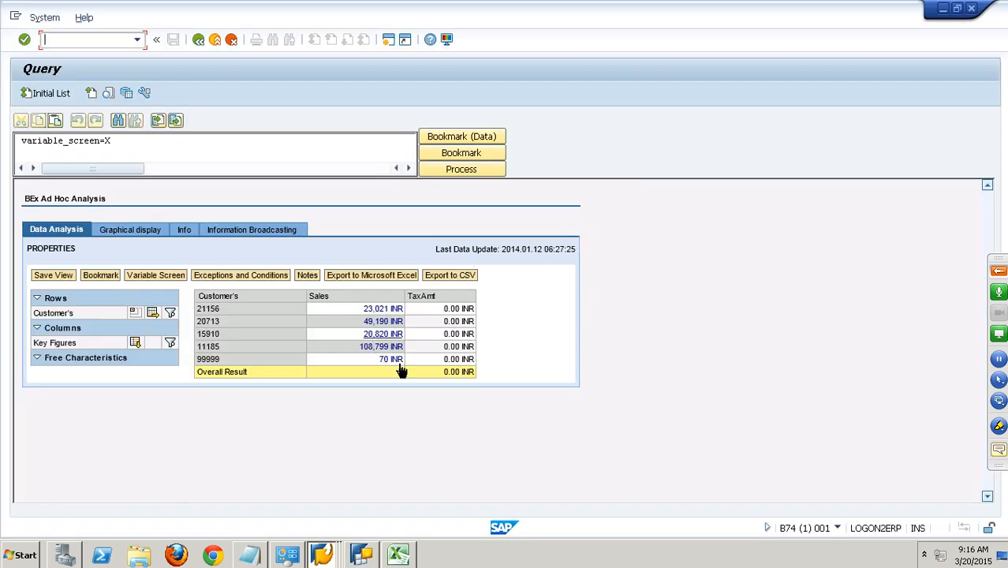
# In BEx Query Designer, set Sales to calculate single values as Rank Number, then save and rerun the query in the Query Monitor
pyautogui.hotkey('alt', 'Tab')
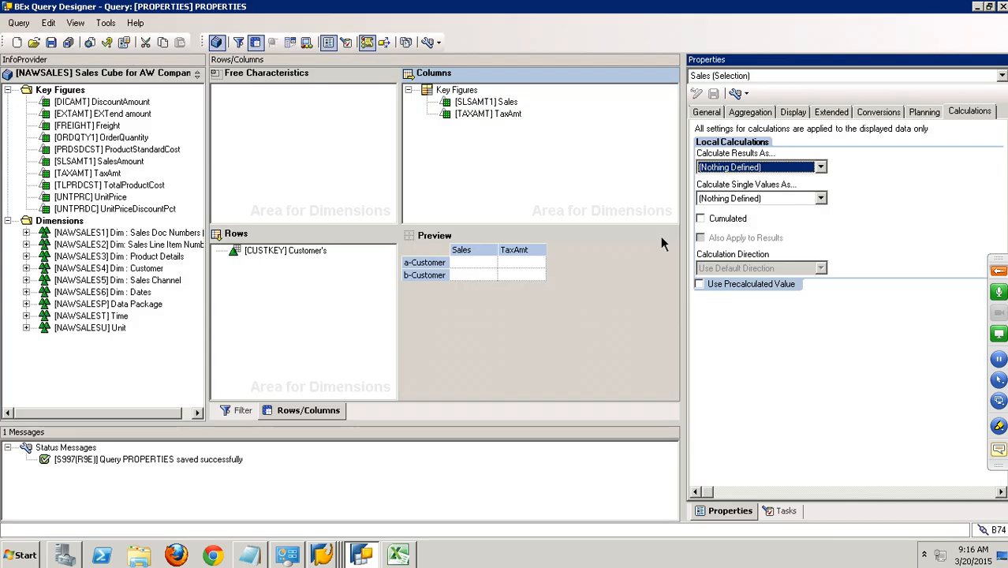
pyautogui.click(804, 200)
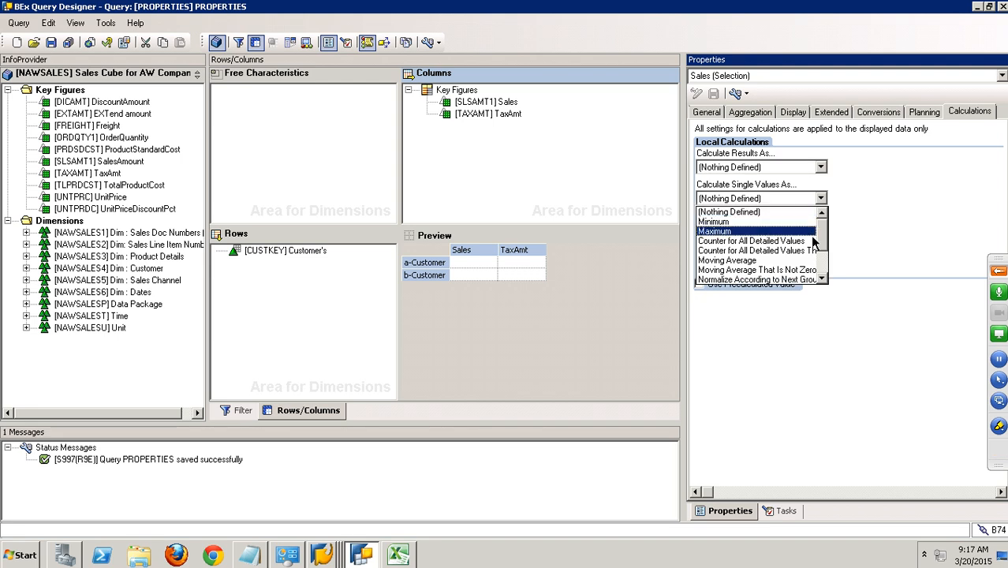
pyautogui.scroll(-2, 831, 256)
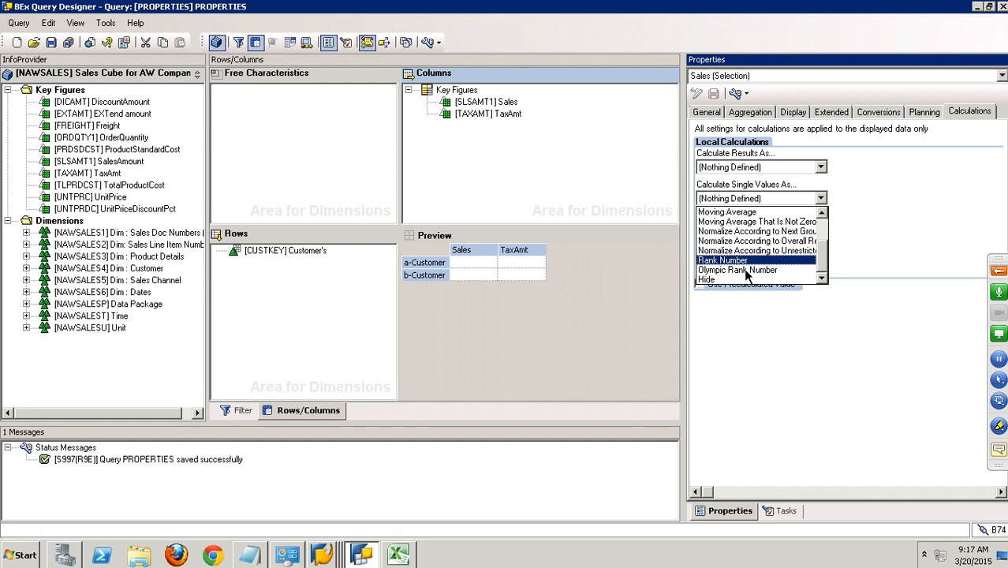
pyautogui.click(733, 260)
pyautogui.click(51, 42)
pyautogui.hotkey('alt', 'Tab')
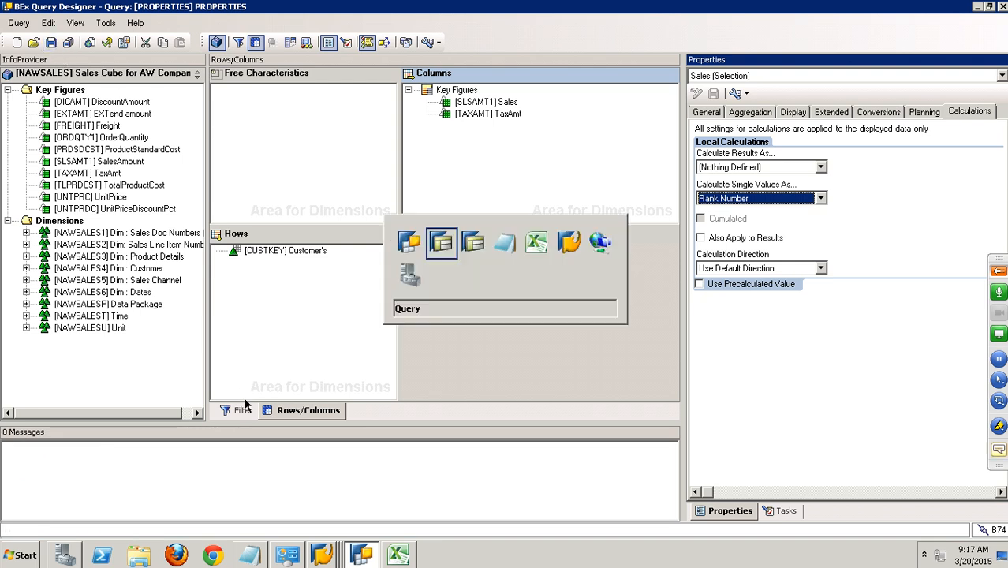
pyautogui.click(198, 40)
pyautogui.click(55, 98)
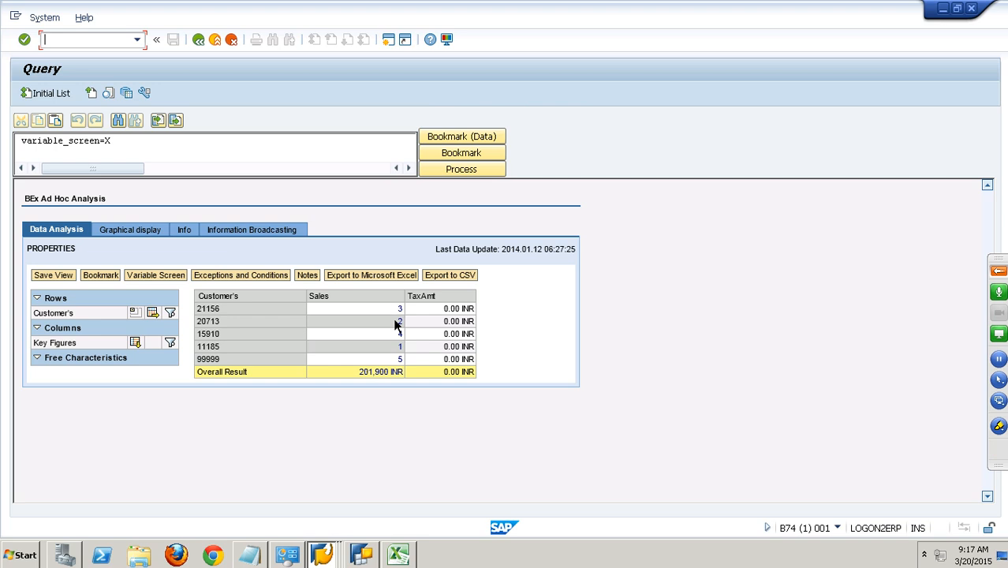
# In BEx Query Designer, apply the Sales rank calculation to results as well, then save and rerun the query in the Query Monitor
pyautogui.hotkey('alt', 'Tab')
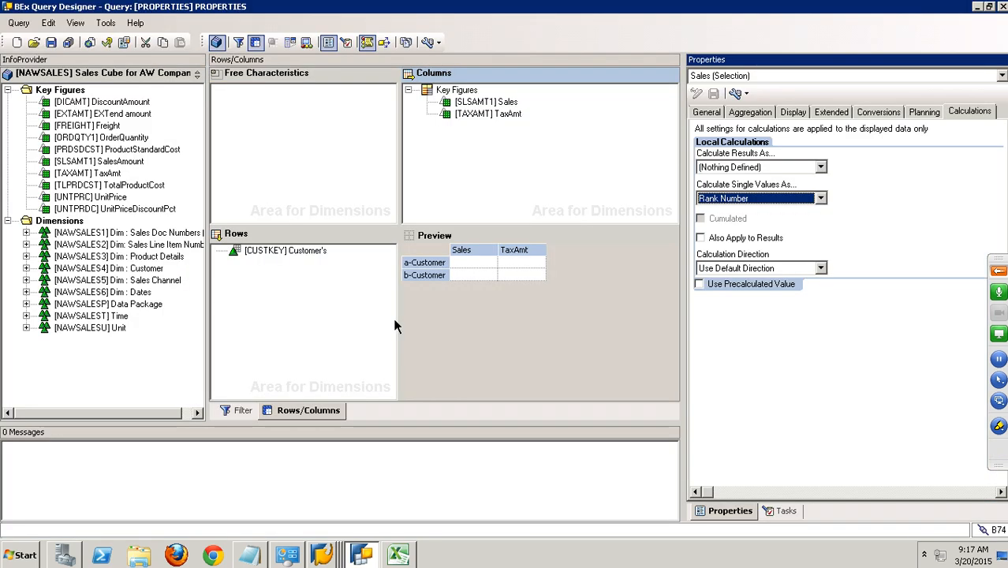
pyautogui.click(755, 238)
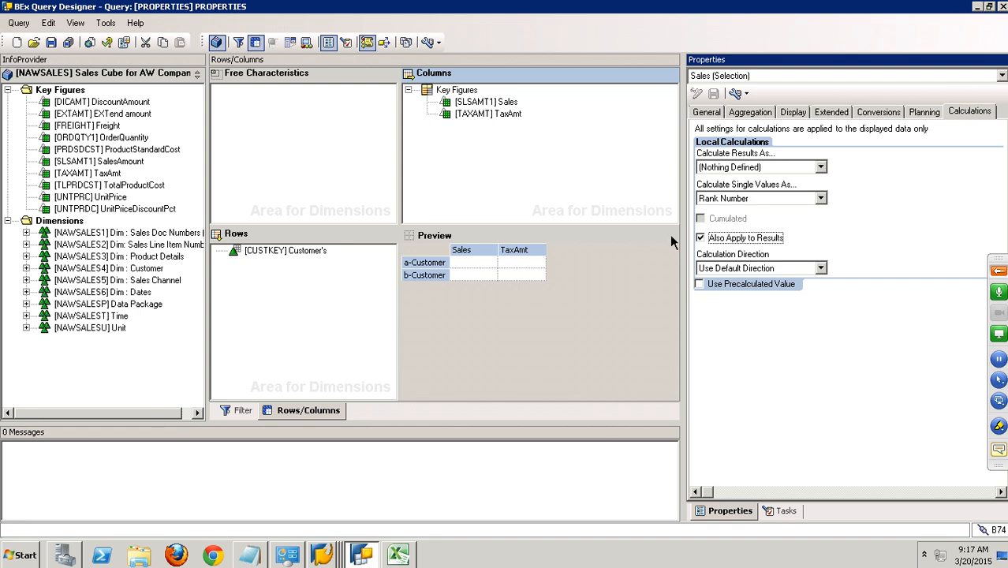
pyautogui.click(50, 42)
pyautogui.hotkey('alt', 'Tab')
pyautogui.click(198, 41)
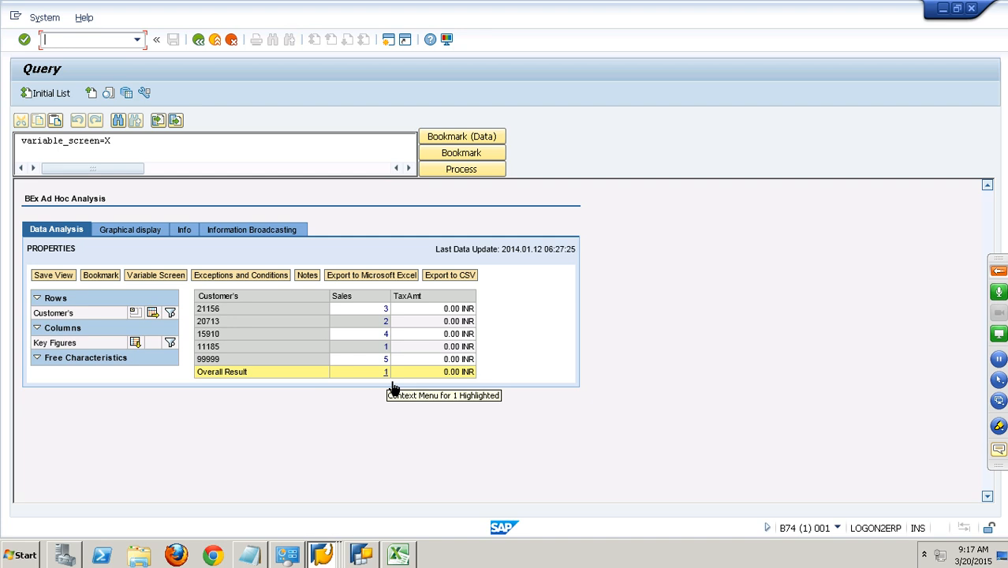
# In BEx Query Designer, calculate Sales results as Counter for All Detailed Values with Also Apply to Results off, then save and rerun the query
pyautogui.hotkey('alt', 'Tab')
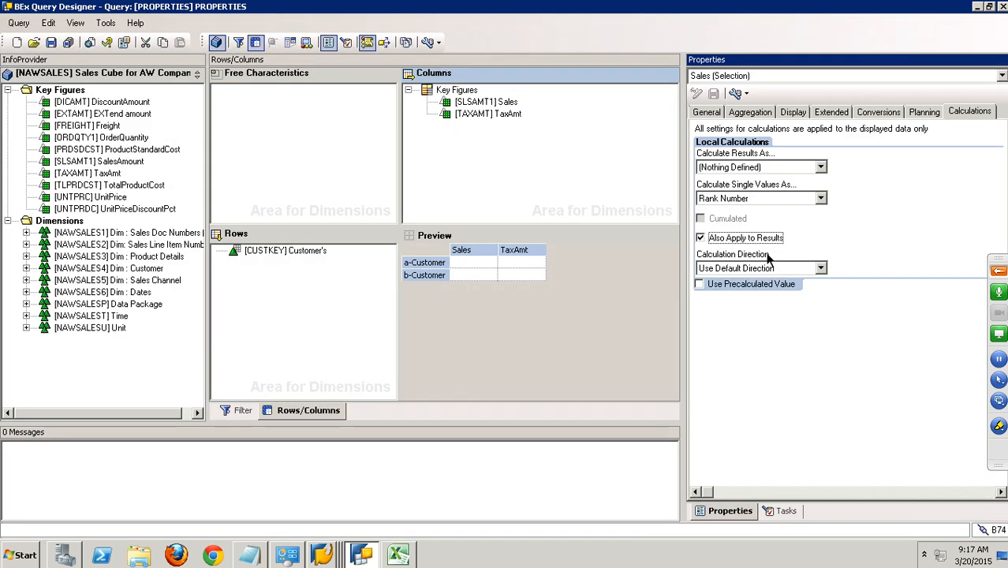
pyautogui.click(791, 167)
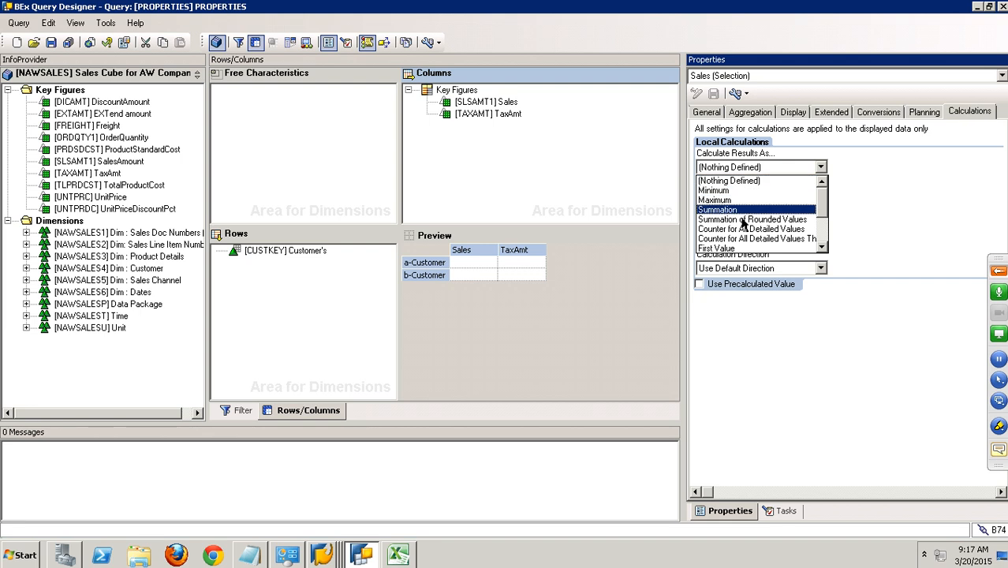
pyautogui.scroll(-2, 822, 244)
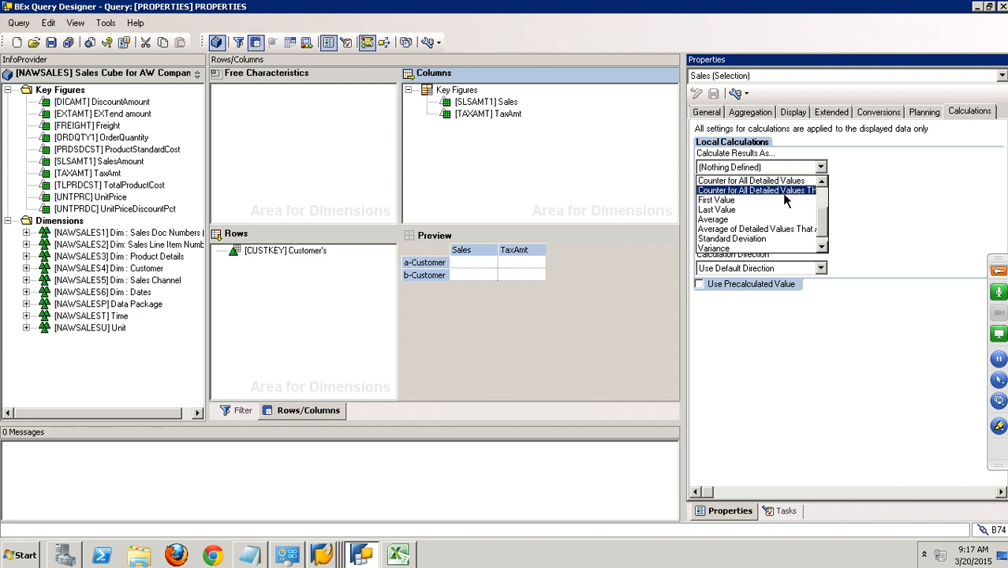
pyautogui.click(792, 181)
pyautogui.click(745, 238)
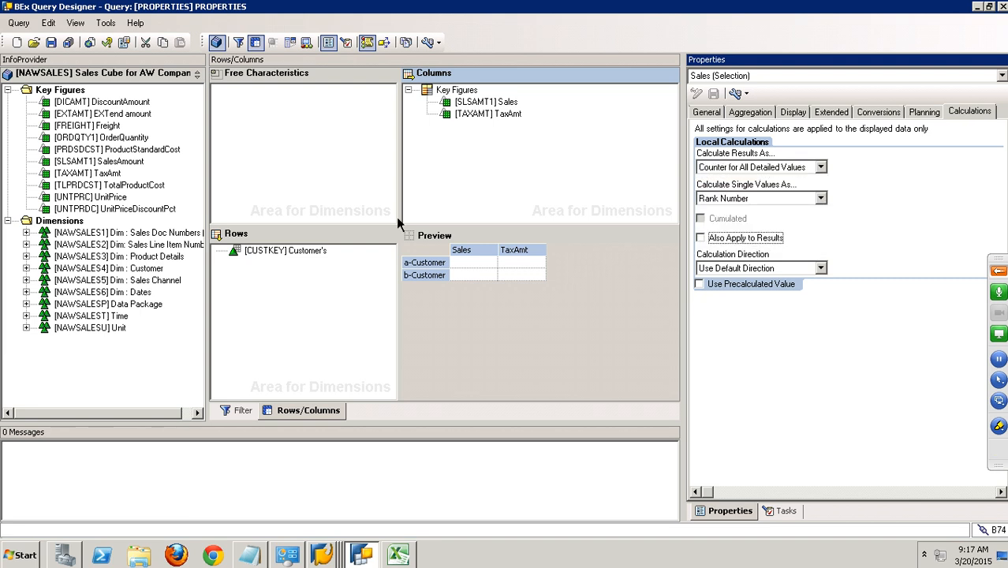
pyautogui.click(50, 41)
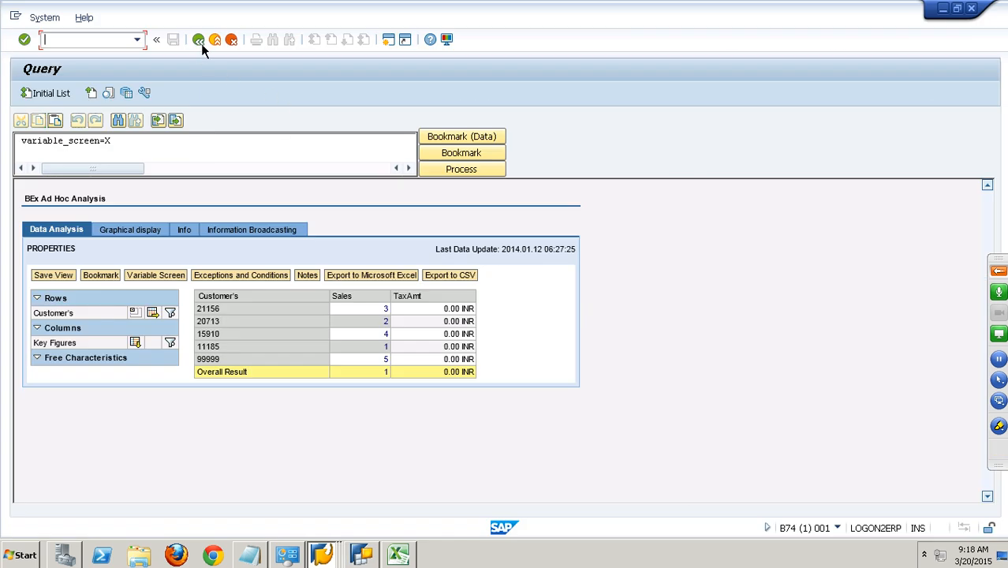
pyautogui.click(198, 39)
pyautogui.click(61, 98)
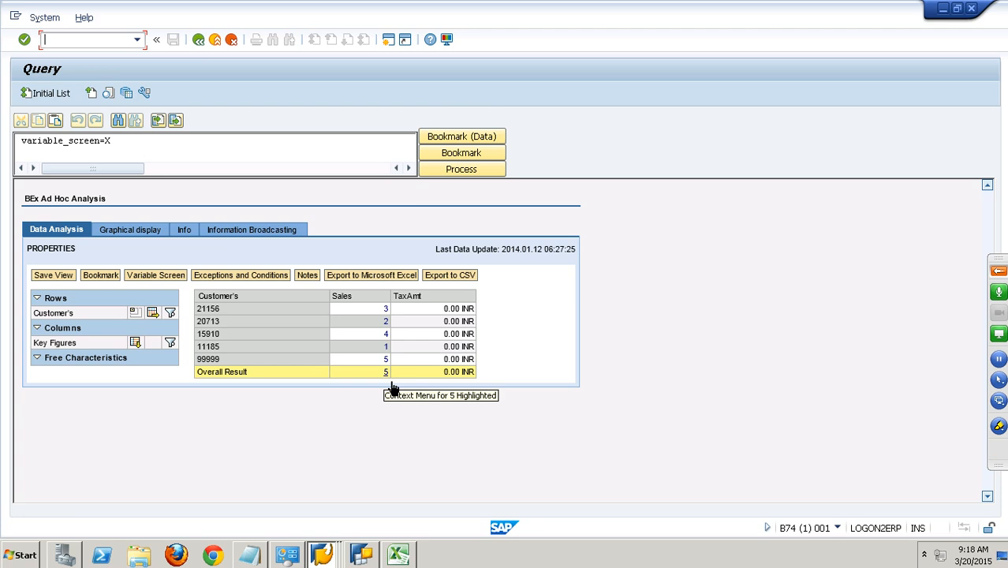
# In BEx Query Designer, reset the Sales single values calculation to (Nothing Defined) and save the query
pyautogui.hotkey('alt', 'Tab')
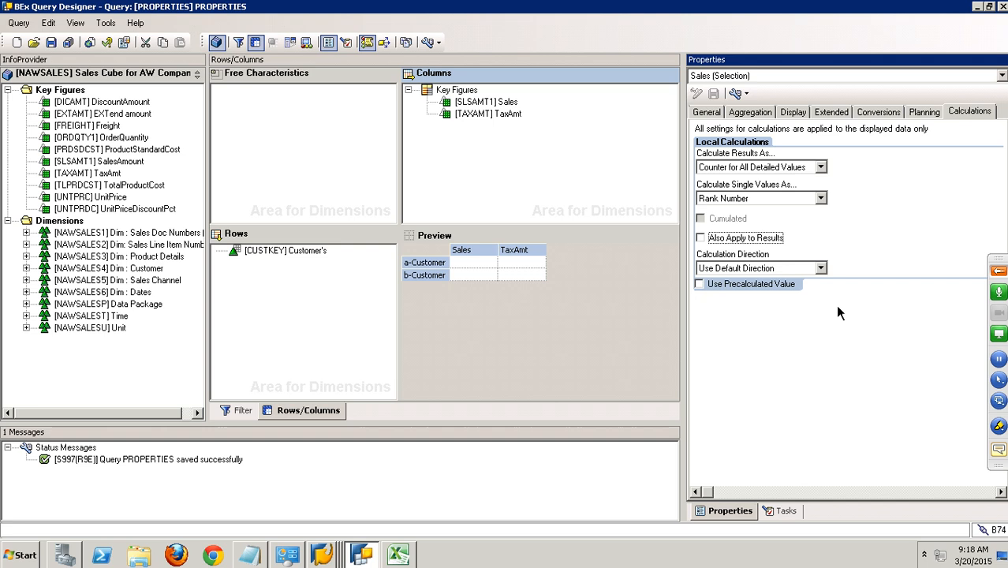
pyautogui.click(785, 202)
pyautogui.click(825, 237)
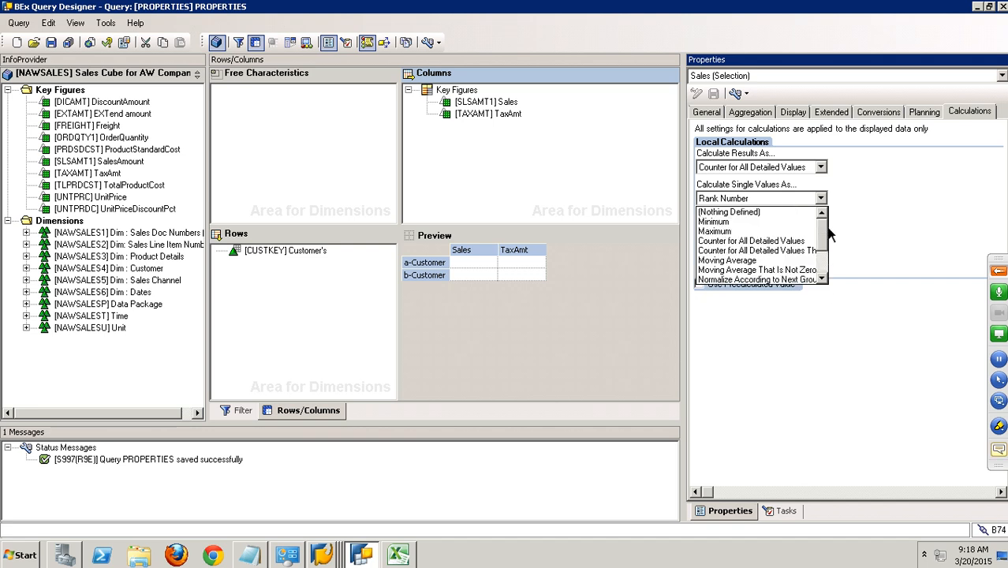
pyautogui.click(729, 211)
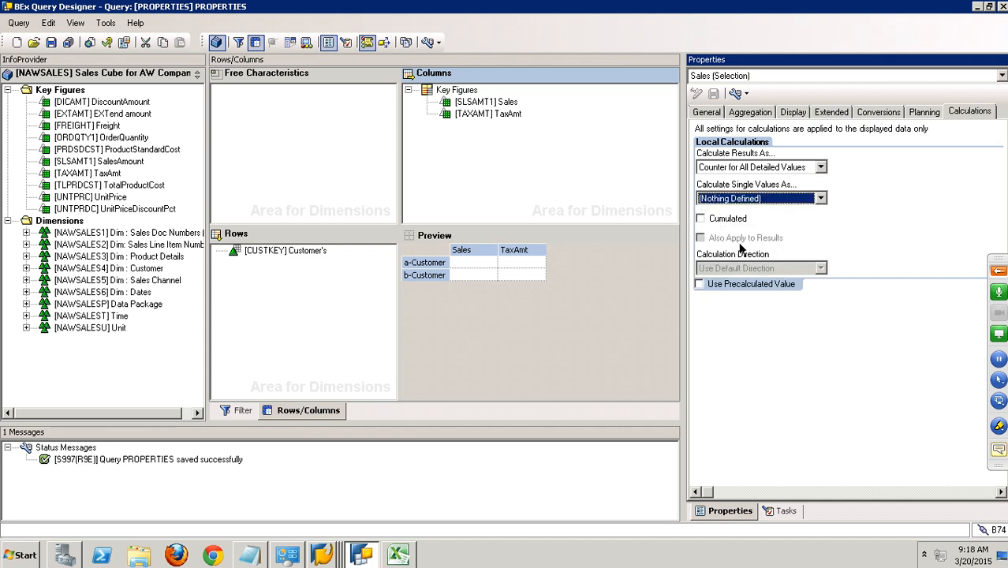
pyautogui.click(50, 42)
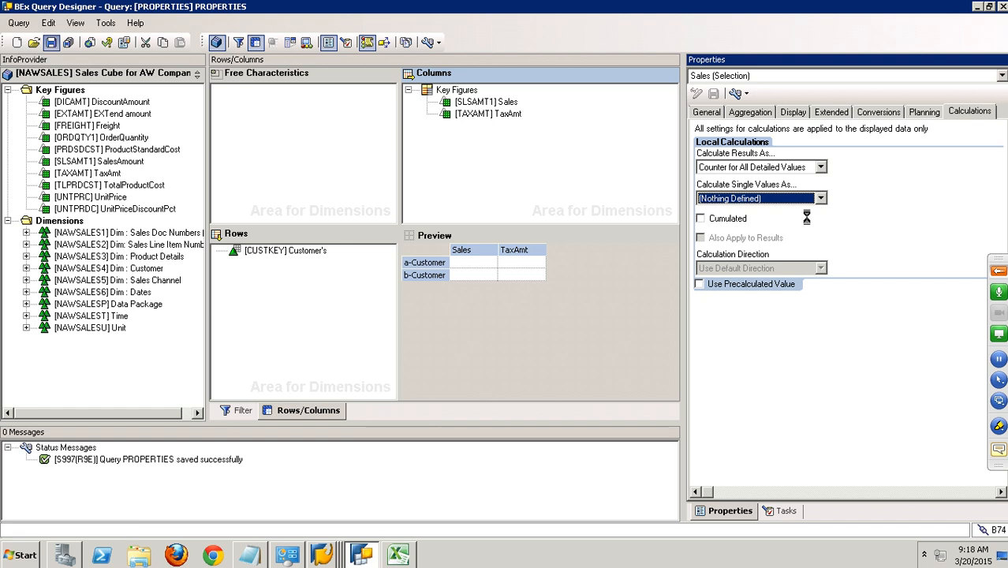
# Enable Cumulated for the Sales key figure, then save and rerun the query in the Query Monitor
pyautogui.click(725, 218)
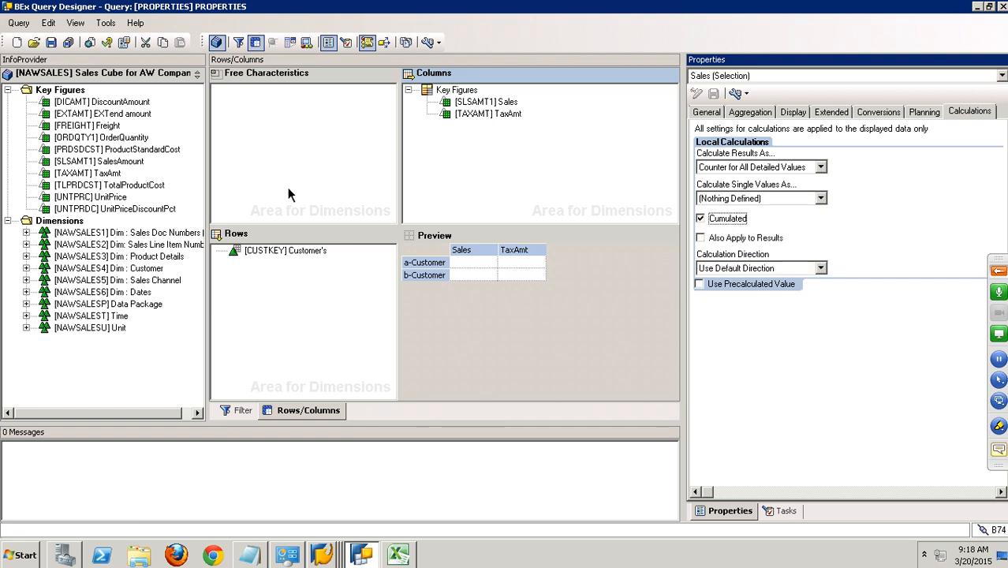
pyautogui.click(50, 42)
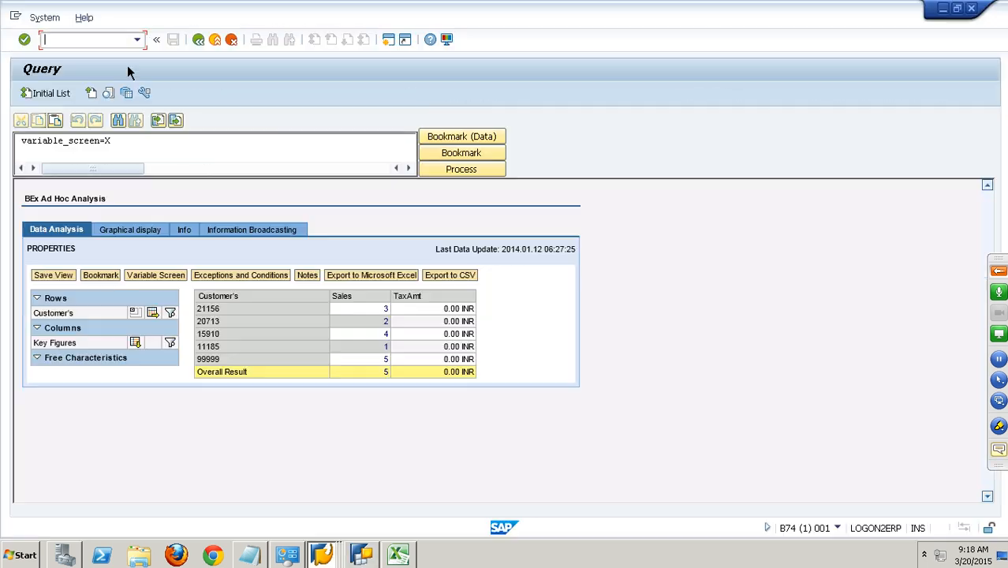
pyautogui.click(198, 40)
pyautogui.click(65, 97)
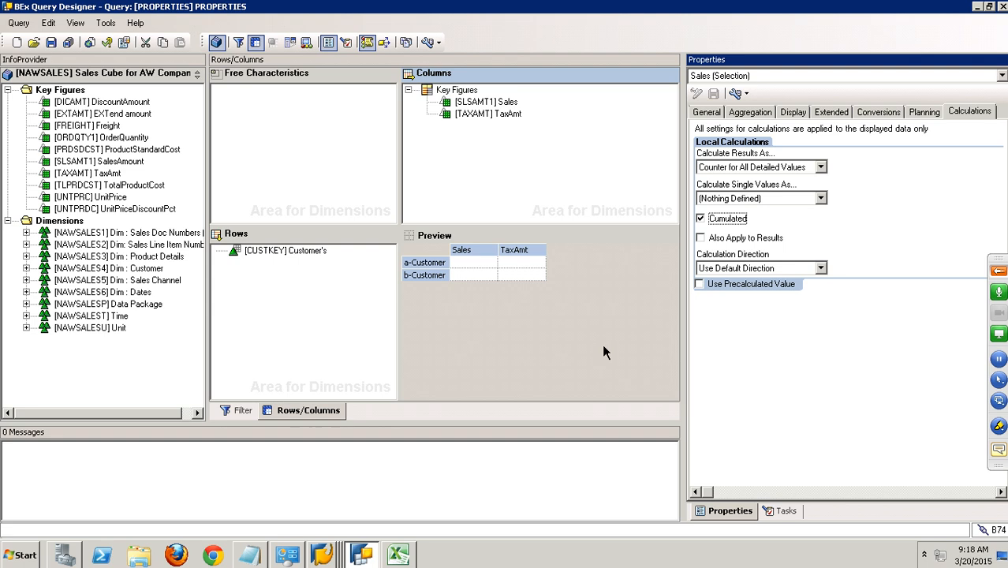
# In BEx Query Designer, review the conversion and aggregation properties of the Sales key figure
pyautogui.click(880, 117)
pyautogui.click(766, 118)
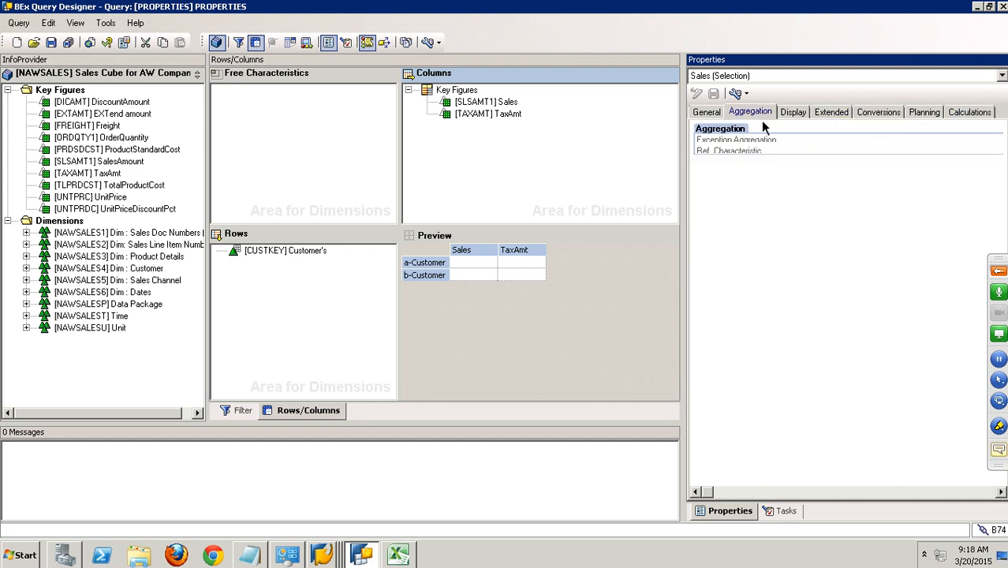